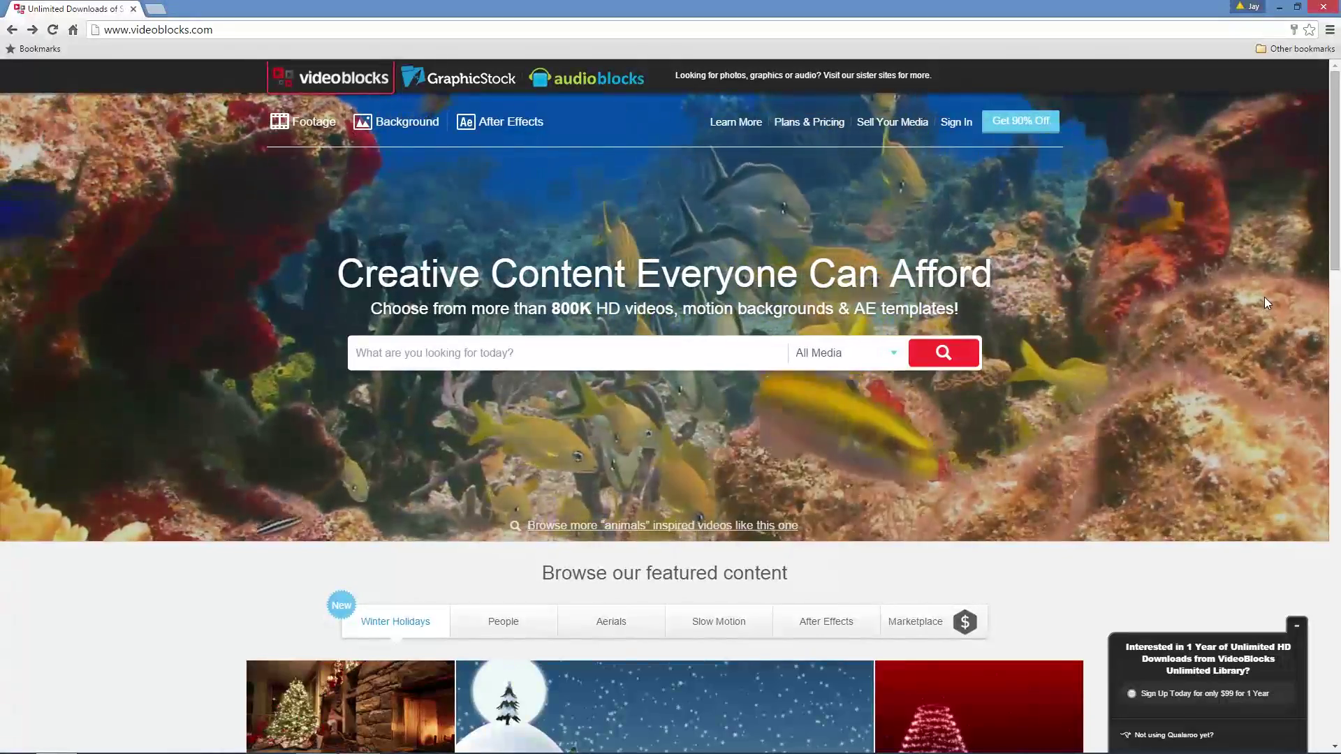
Switch the VideoBlocks featured content gallery from Winter Holidays to the People clips.
{"action": "scroll", "coordinate": [1338, 216], "scroll_direction": "down", "scroll_amount": 1}
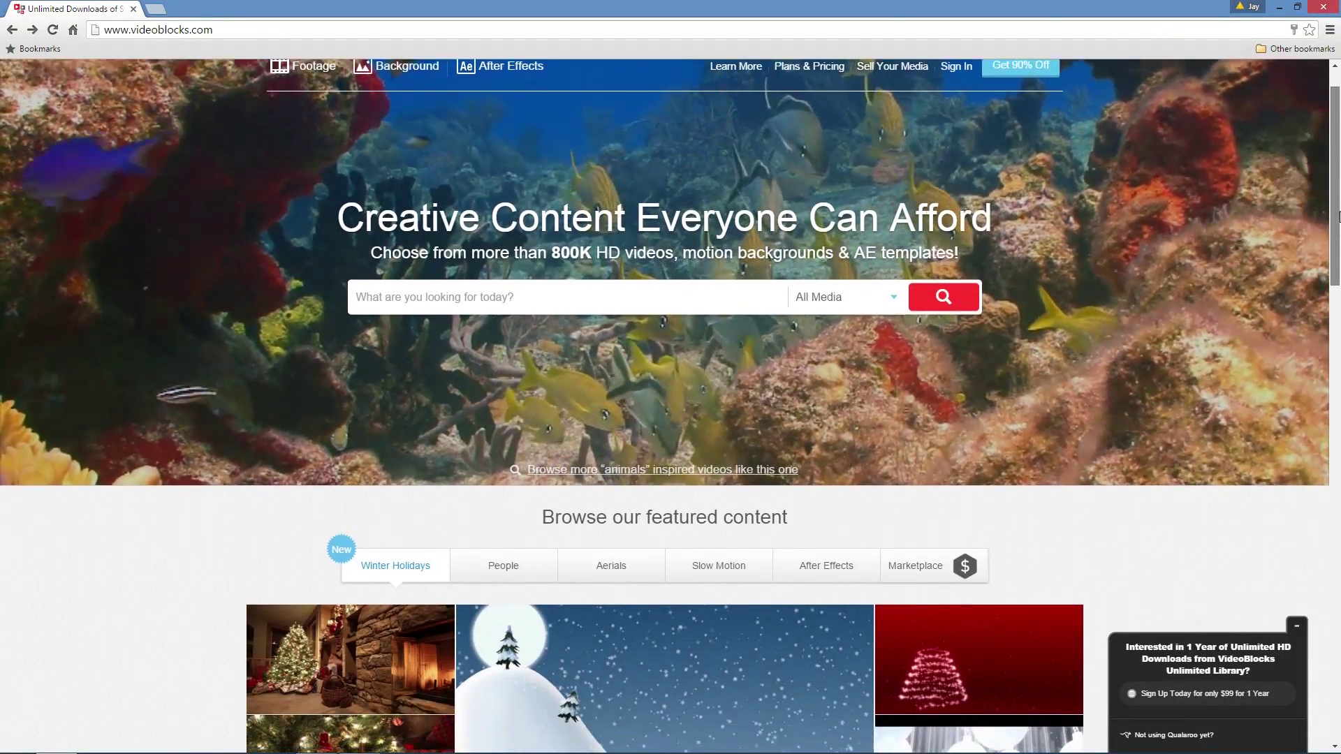
{"action": "scroll", "coordinate": [1338, 217], "scroll_direction": "down", "scroll_amount": 6}
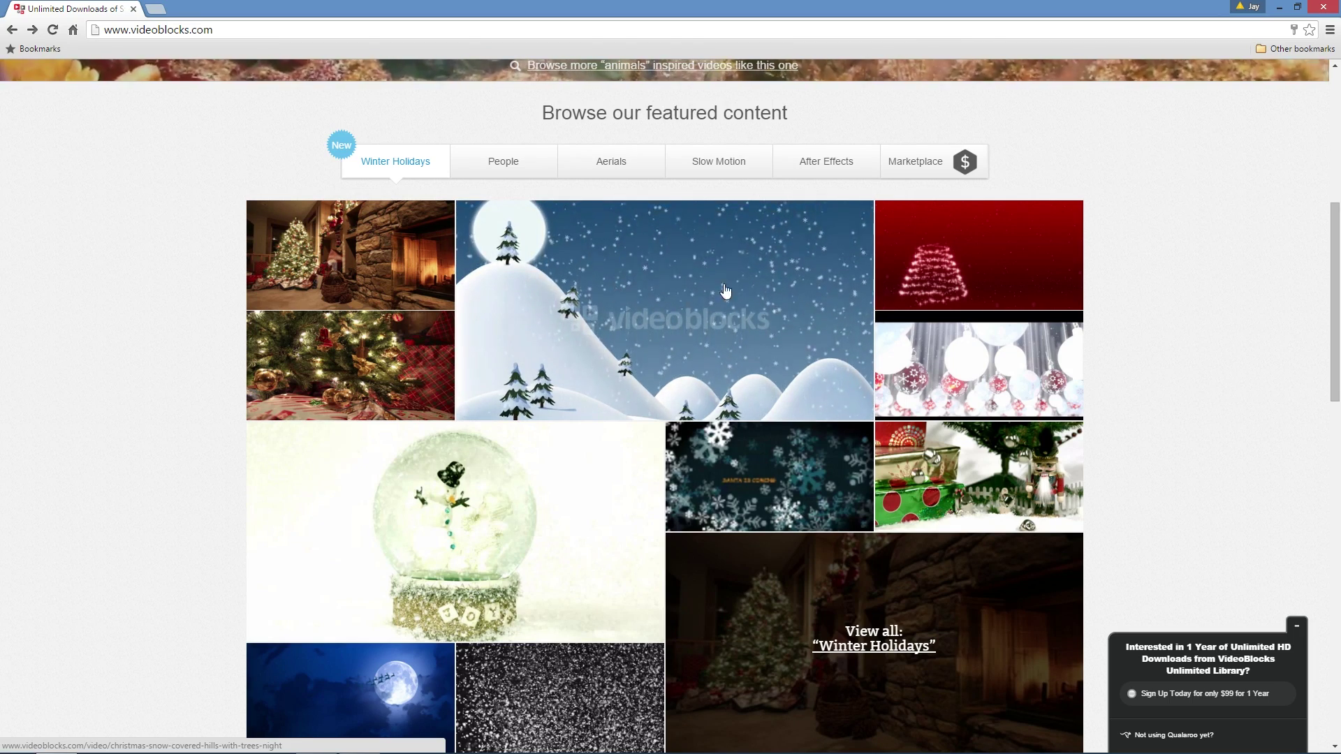
{"action": "scroll", "coordinate": [725, 290], "scroll_direction": "down", "scroll_amount": 1}
{"action": "scroll", "coordinate": [446, 467], "scroll_direction": "up", "scroll_amount": 5}
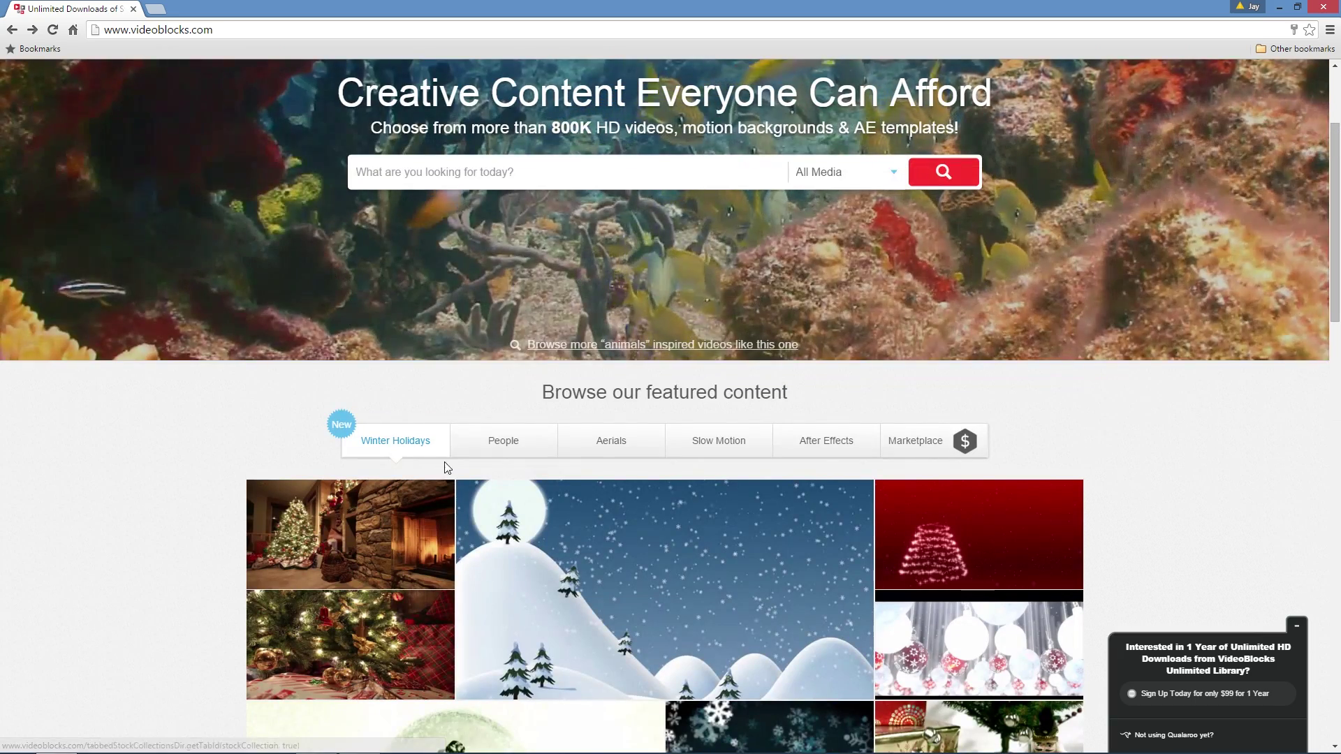
{"action": "left_click", "coordinate": [492, 450]}
{"action": "scroll", "coordinate": [684, 348], "scroll_direction": "down", "scroll_amount": 3}
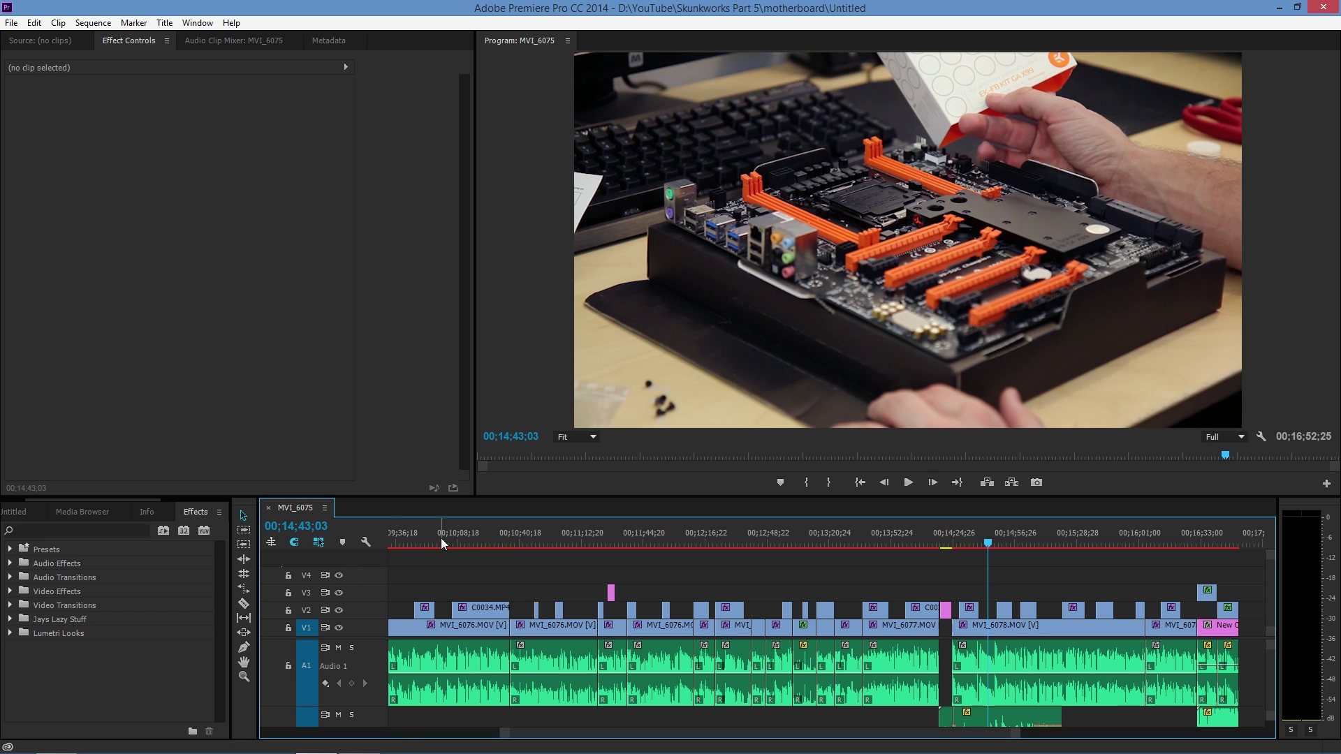
Place the MVI_6075 playhead at 00;10;44;23 on the timeline ruler.
{"action": "left_click", "coordinate": [523, 542]}
{"action": "left_click_drag", "start_coordinate": [523, 542], "coordinate": [529, 539]}
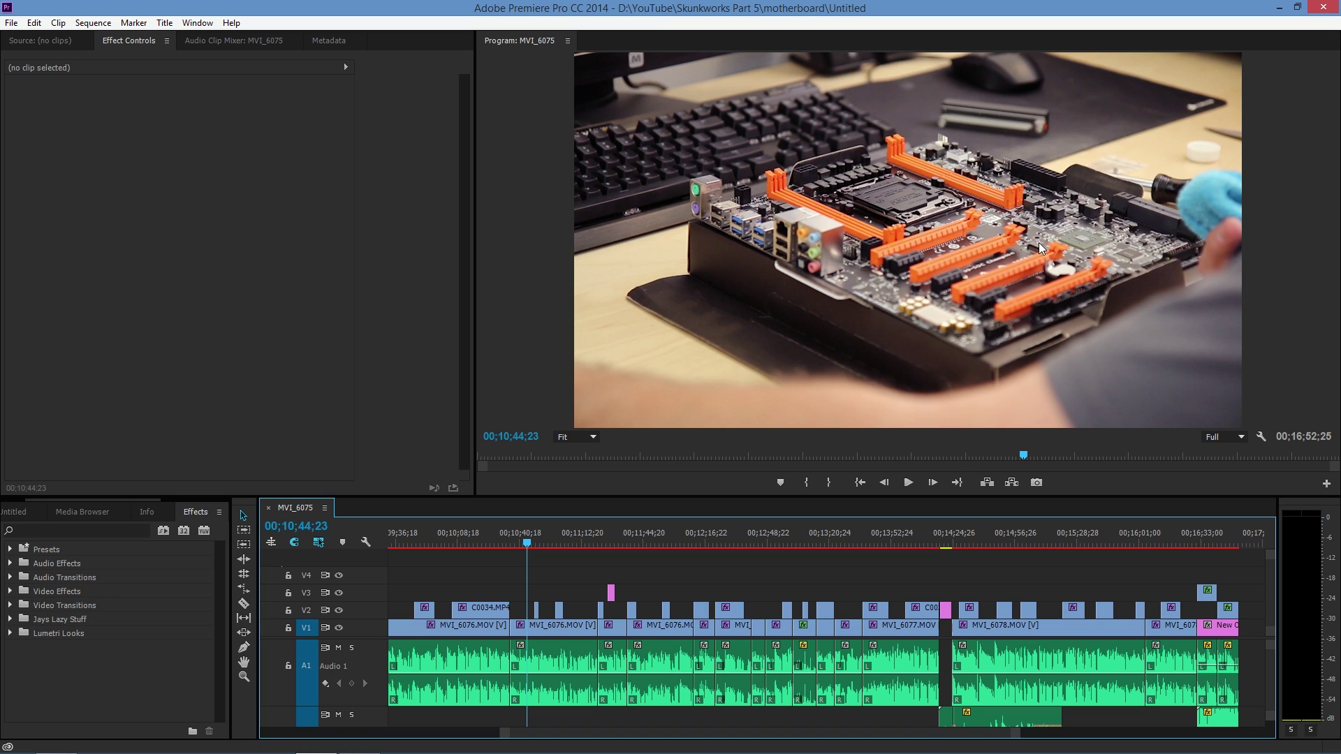
Move the sequence playhead forward to 00;14;54;00.
{"action": "left_click", "coordinate": [11, 23]}
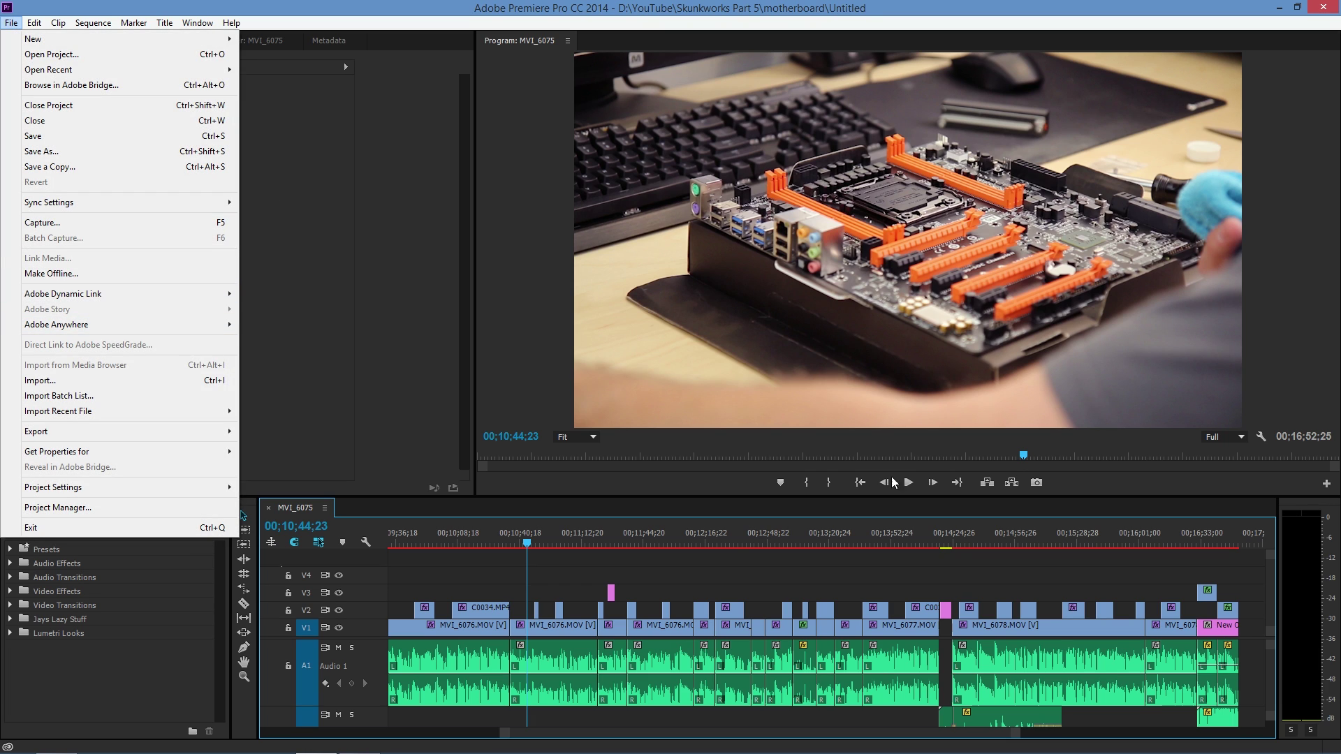
{"action": "left_click", "coordinate": [743, 551]}
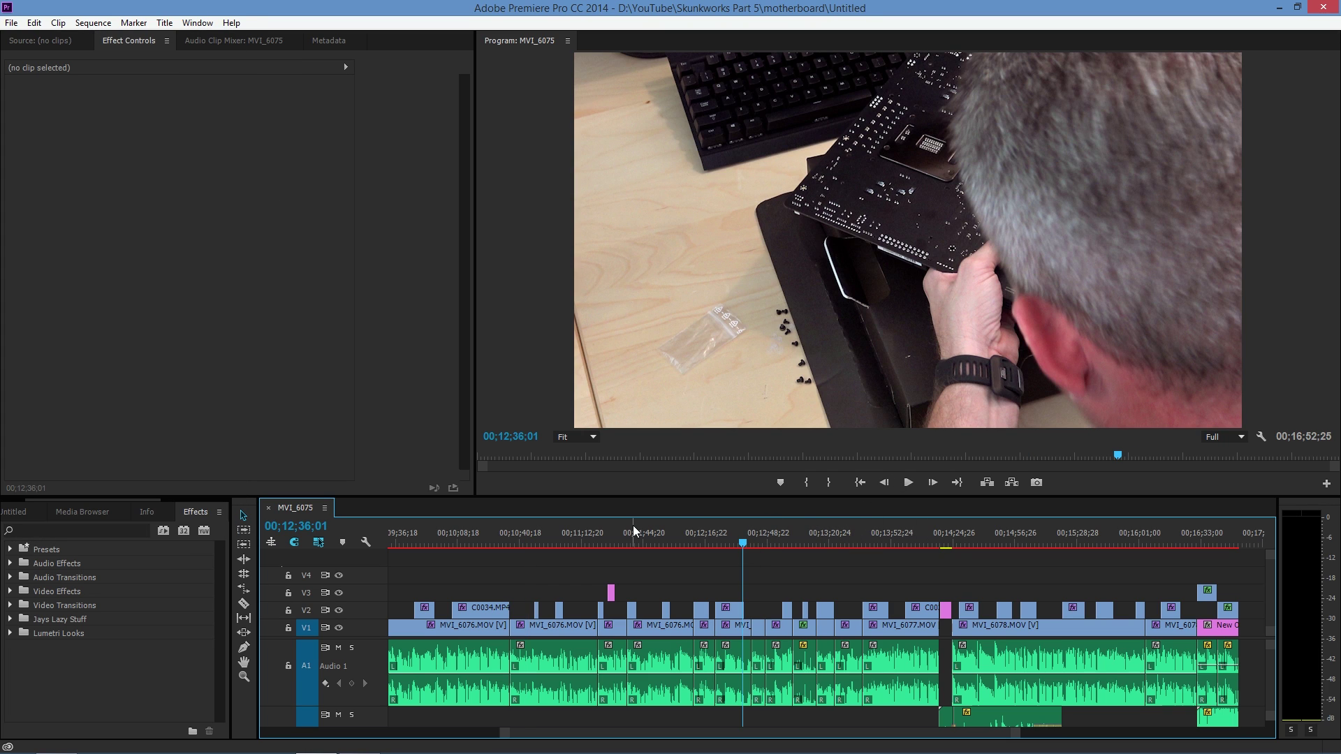
{"action": "left_click", "coordinate": [632, 525]}
{"action": "left_click", "coordinate": [1011, 521]}
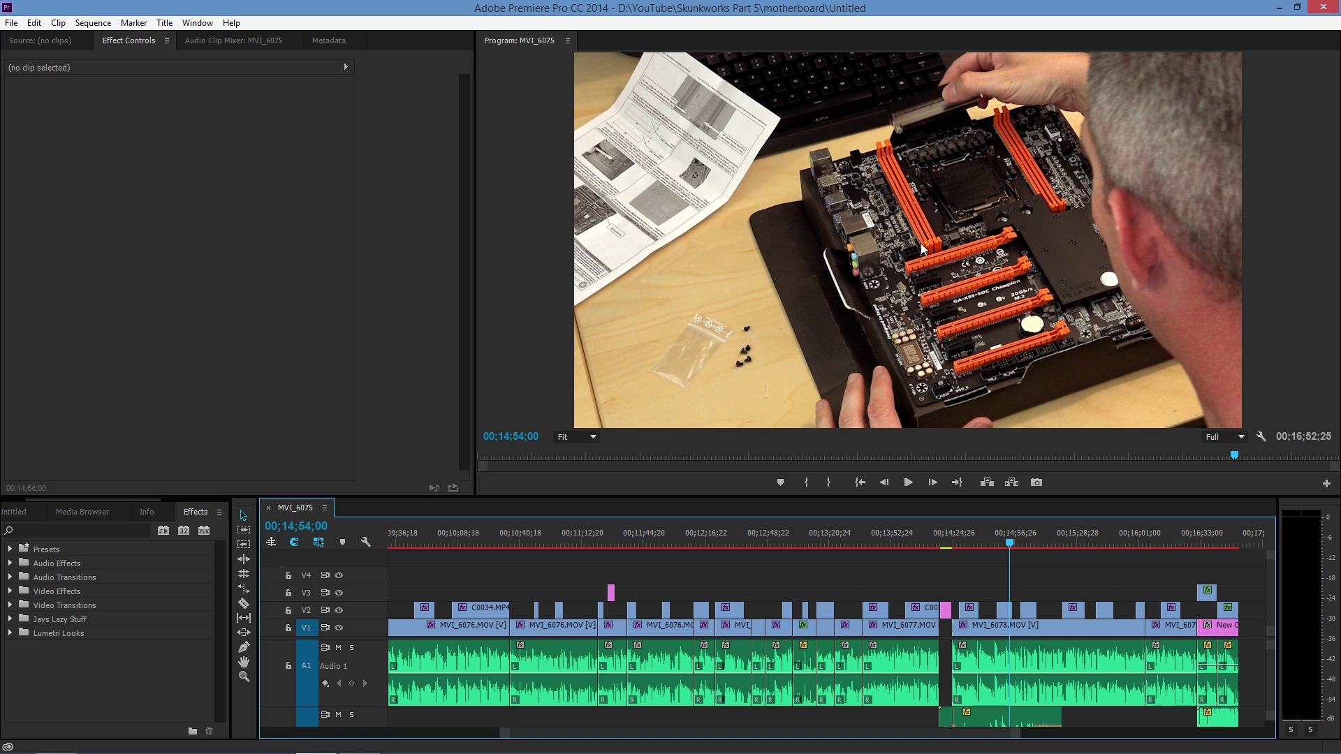
Bring up the File > Export submenu.
{"action": "left_click", "coordinate": [11, 23]}
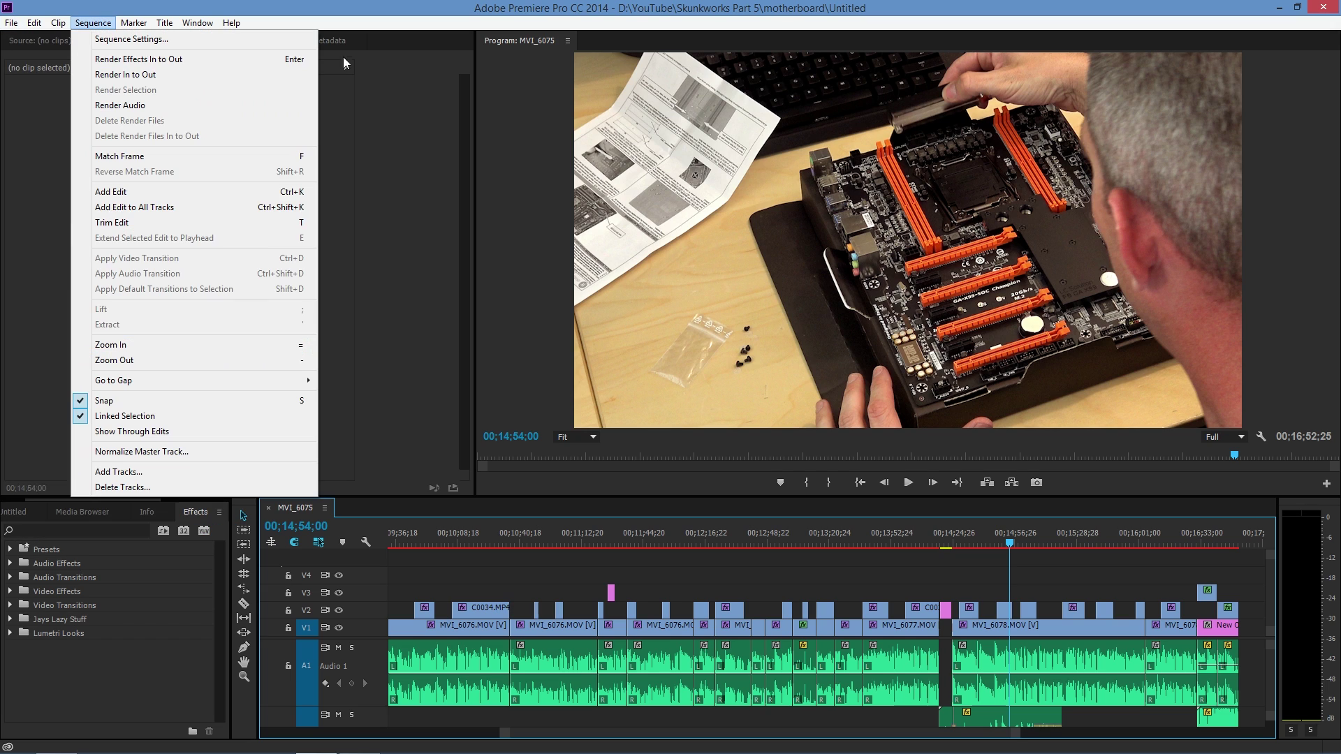
{"action": "left_click", "coordinate": [509, 180]}
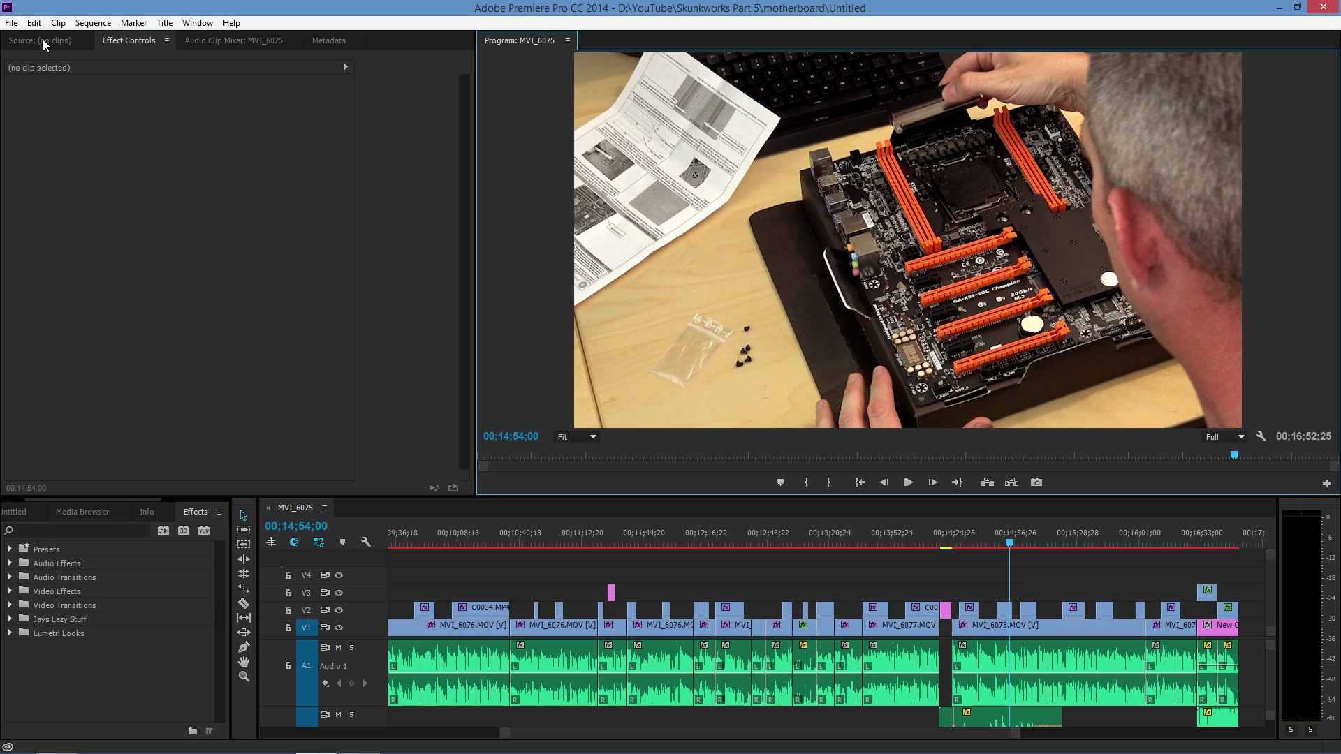
{"action": "left_click", "coordinate": [19, 24]}
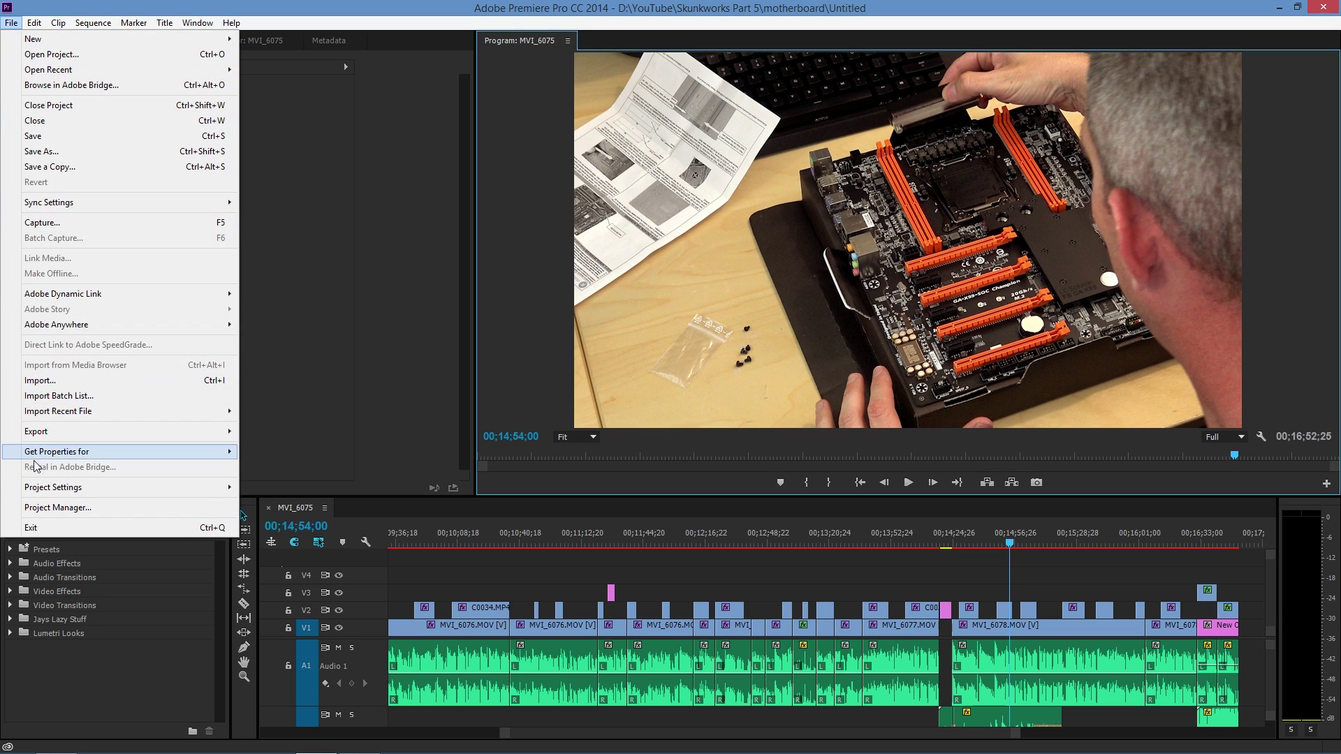
{"action": "mouse_move", "coordinate": [74, 437]}
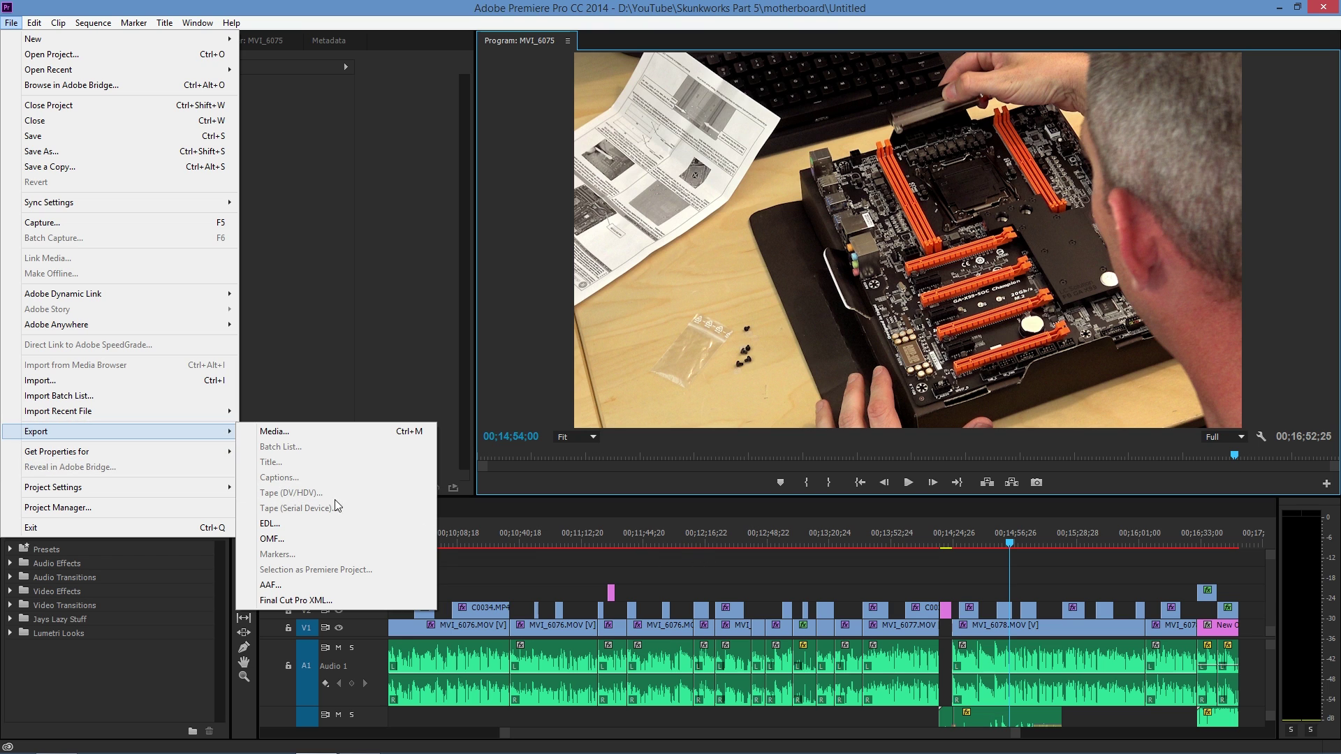
Open the Export Settings window for the MVI_6075 sequence with Ctrl+M.
{"action": "left_click", "coordinate": [268, 432]}
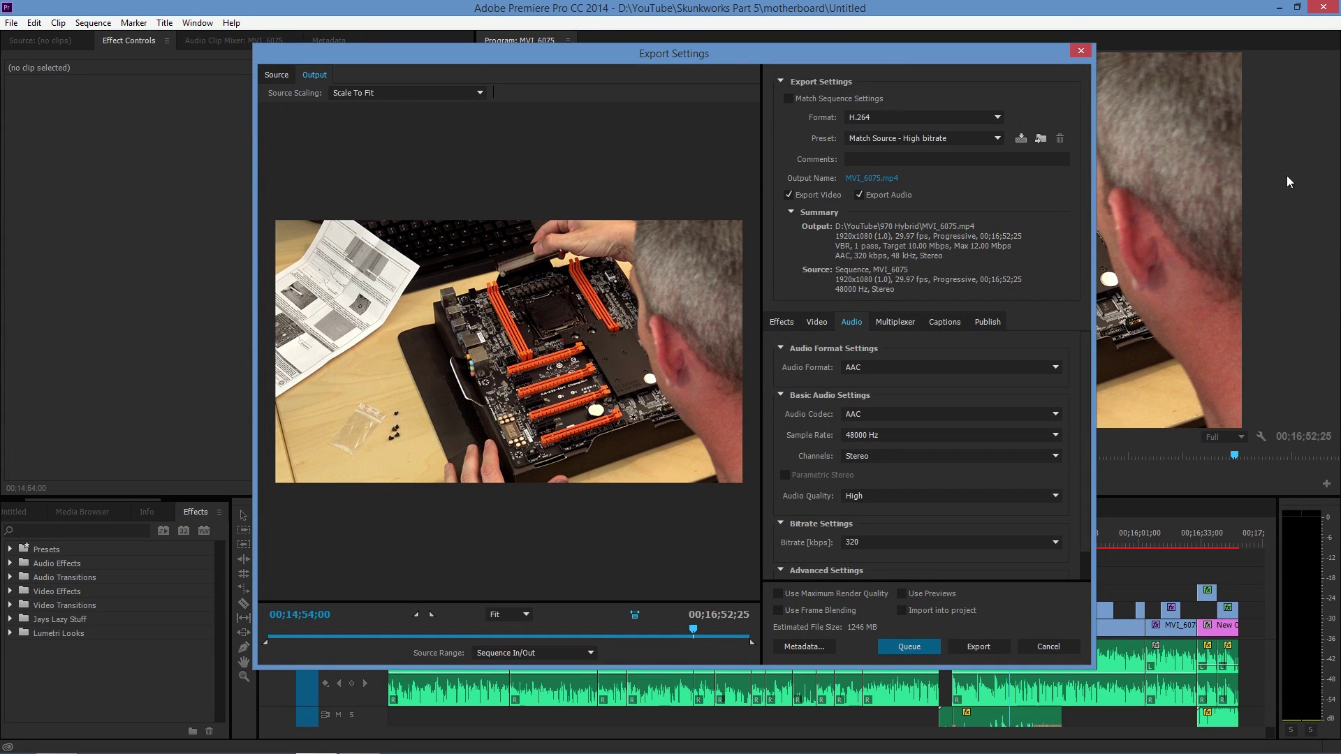
{"action": "left_click", "coordinate": [1079, 48]}
{"action": "key", "text": "ctrl+m"}
Keep H.264 format and leave Match Sequence Settings off, restoring the Match Source - High bitrate preset.
{"action": "left_click", "coordinate": [870, 120]}
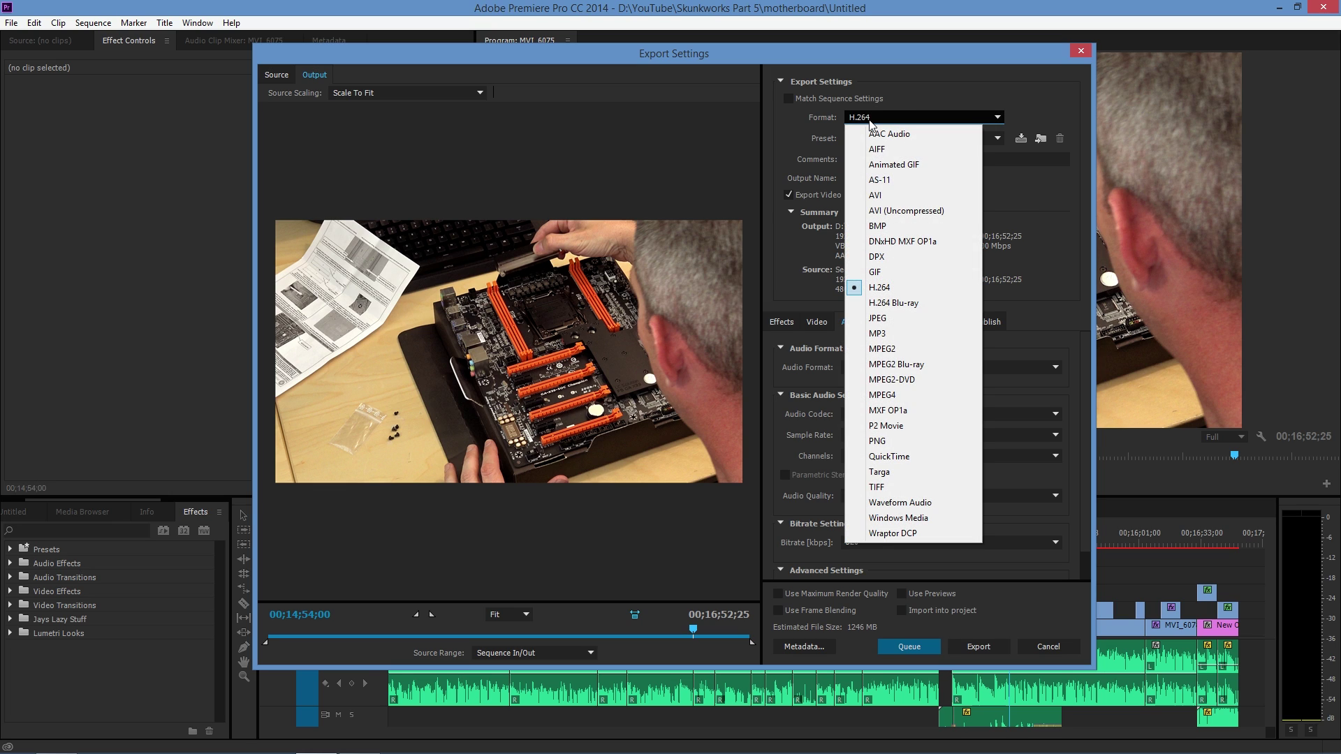
{"action": "double_click", "coordinate": [870, 120]}
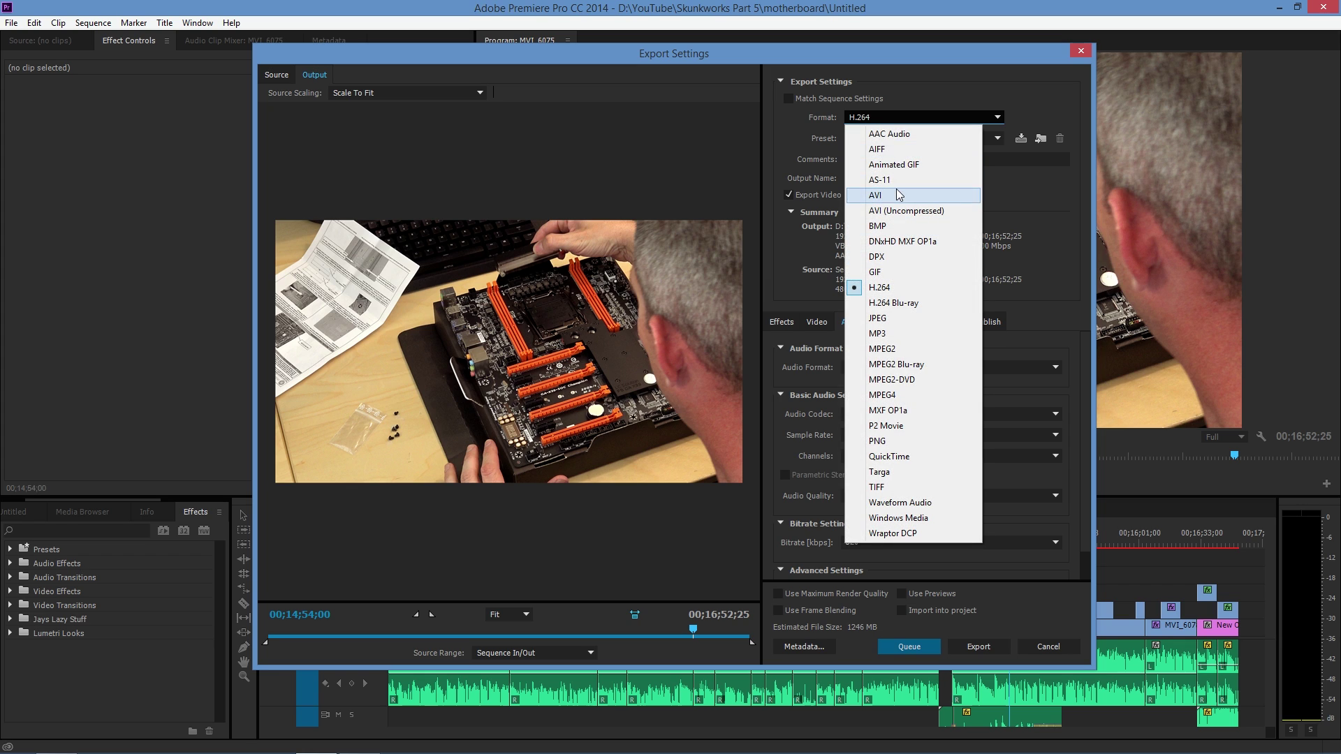
{"action": "left_click", "coordinate": [885, 292]}
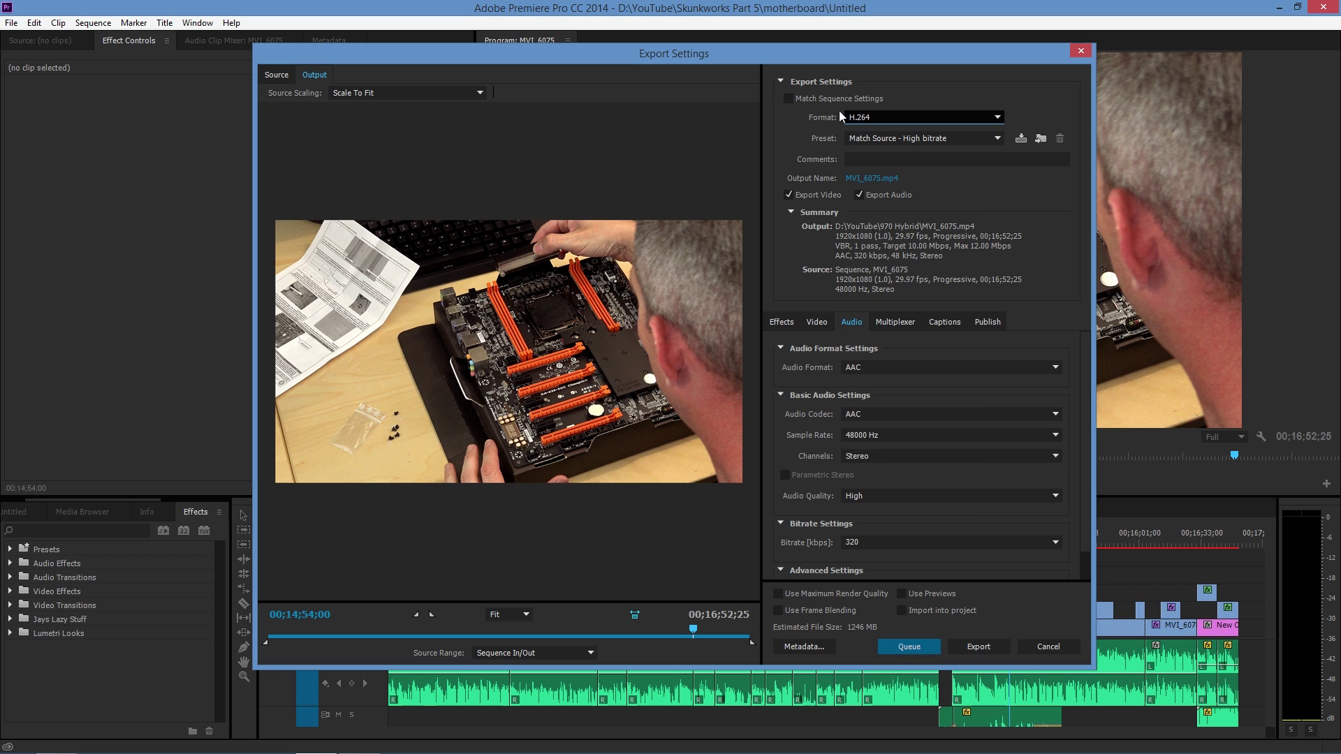
{"action": "left_click", "coordinate": [788, 98]}
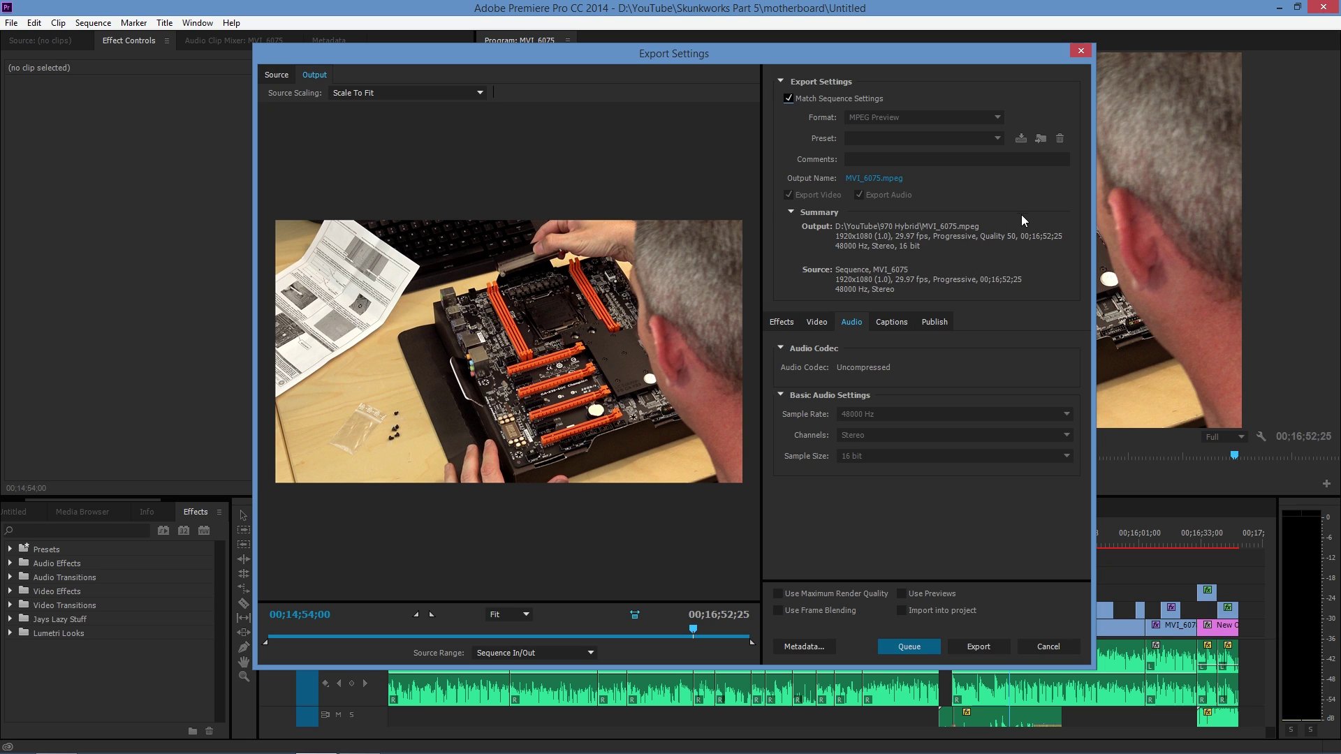
{"action": "left_click", "coordinate": [796, 98]}
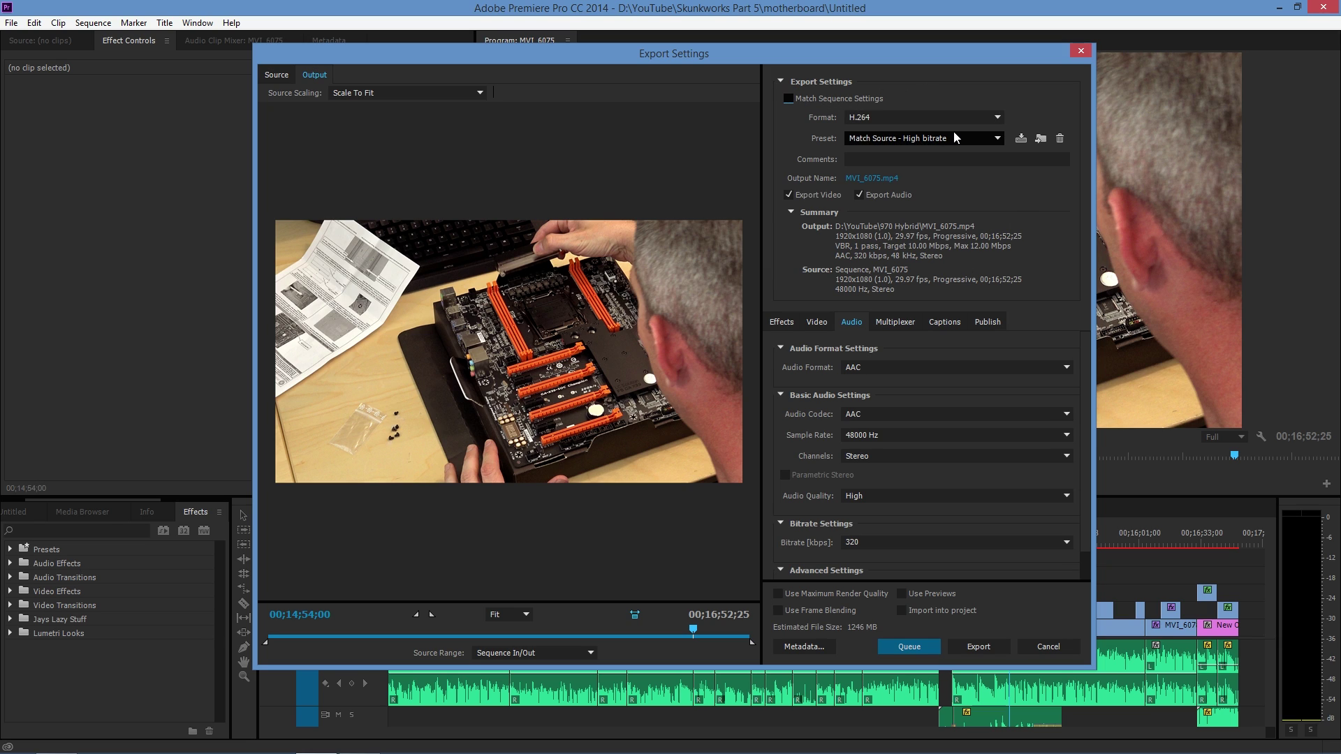
Change the export preset to YouTube 1080p HD.
{"action": "left_click", "coordinate": [872, 142]}
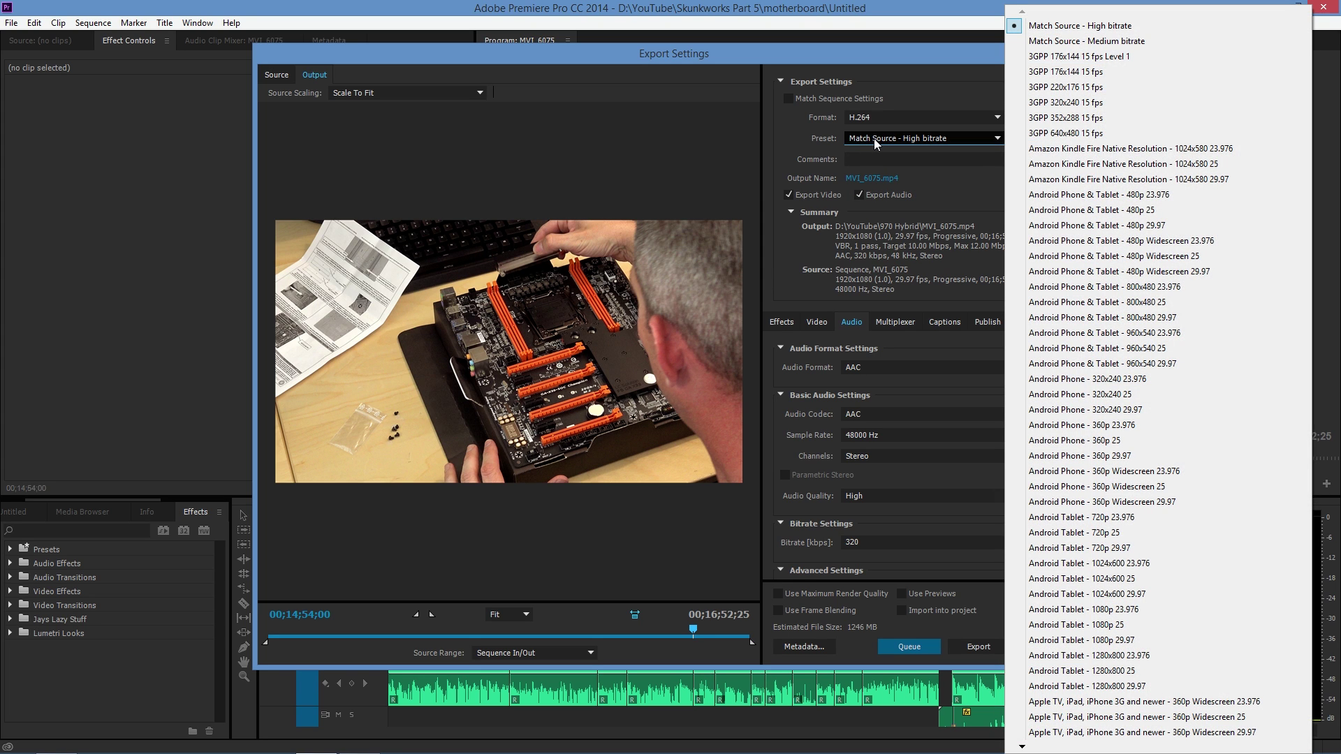
{"action": "left_click", "coordinate": [875, 143]}
{"action": "left_click", "coordinate": [875, 143]}
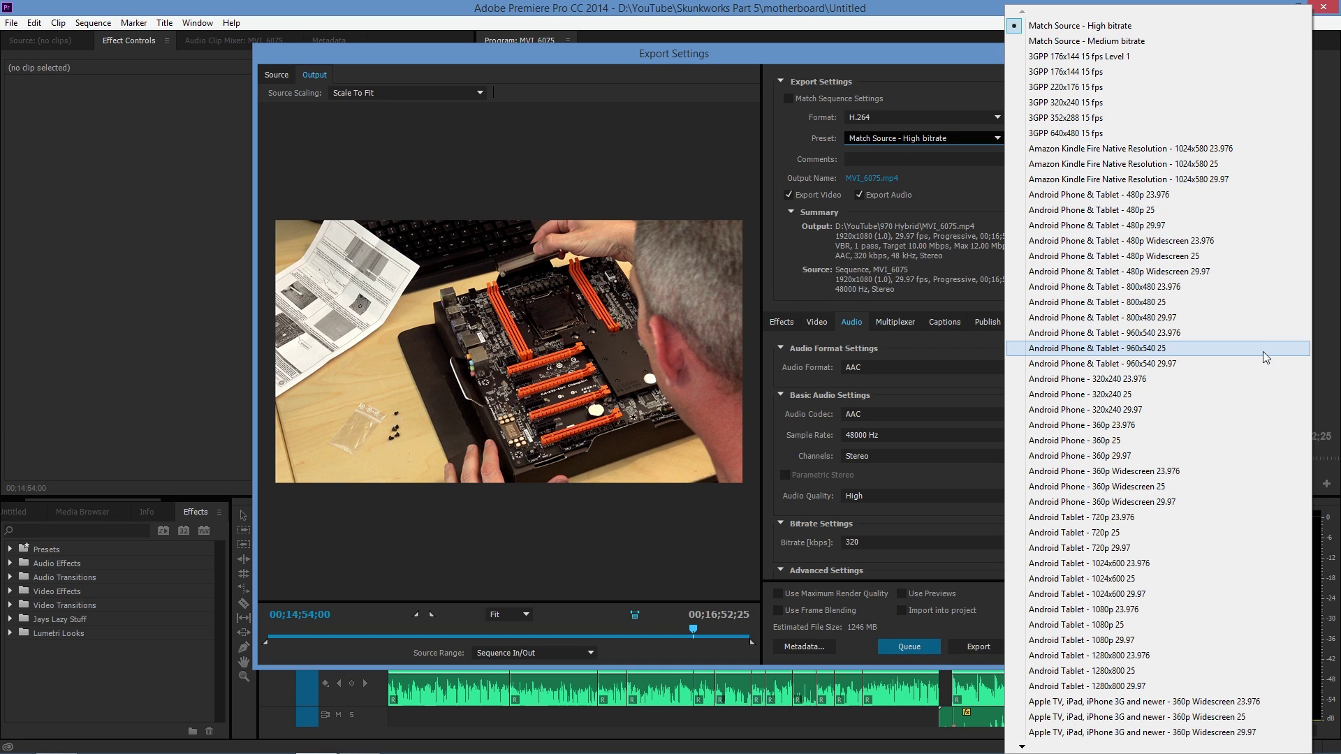
{"action": "mouse_move", "coordinate": [1081, 753]}
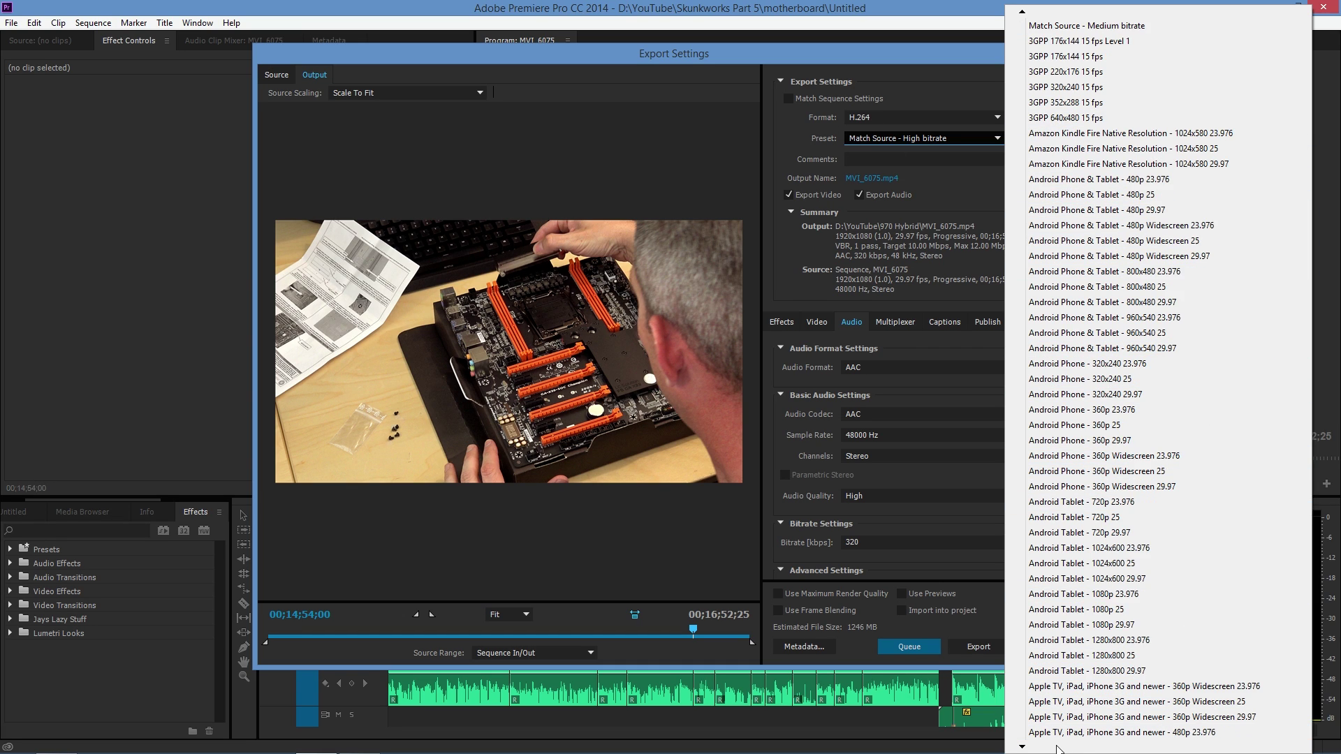
{"action": "mouse_move", "coordinate": [1034, 750]}
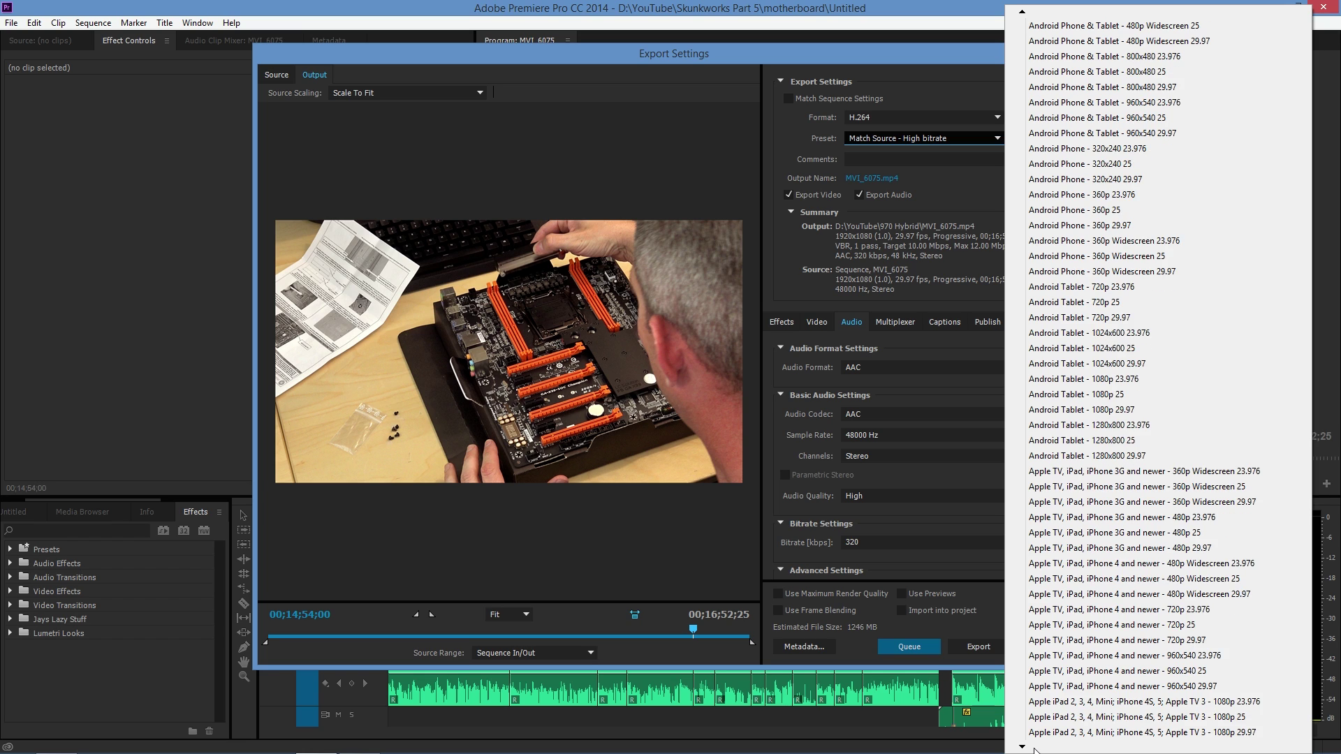
{"action": "scroll", "coordinate": [1034, 750], "scroll_direction": "down", "scroll_amount": 10}
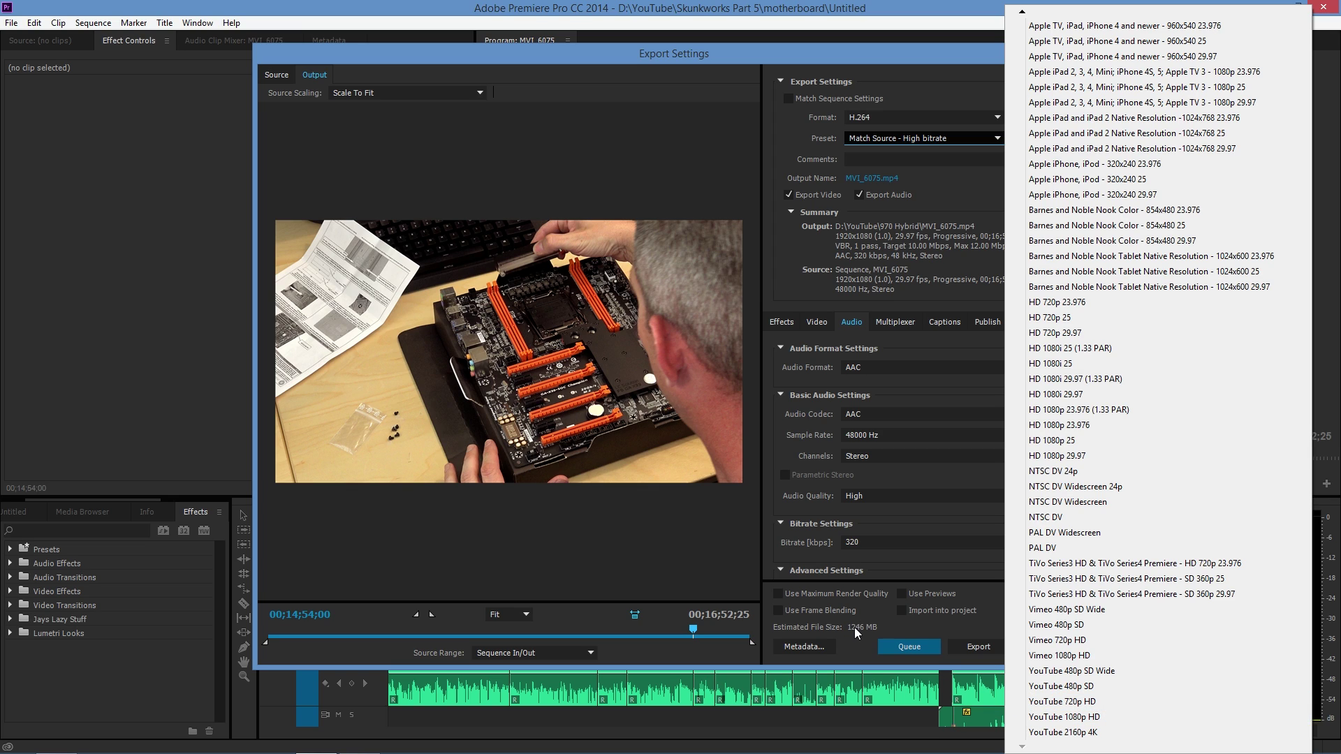
{"action": "left_click", "coordinate": [1064, 717]}
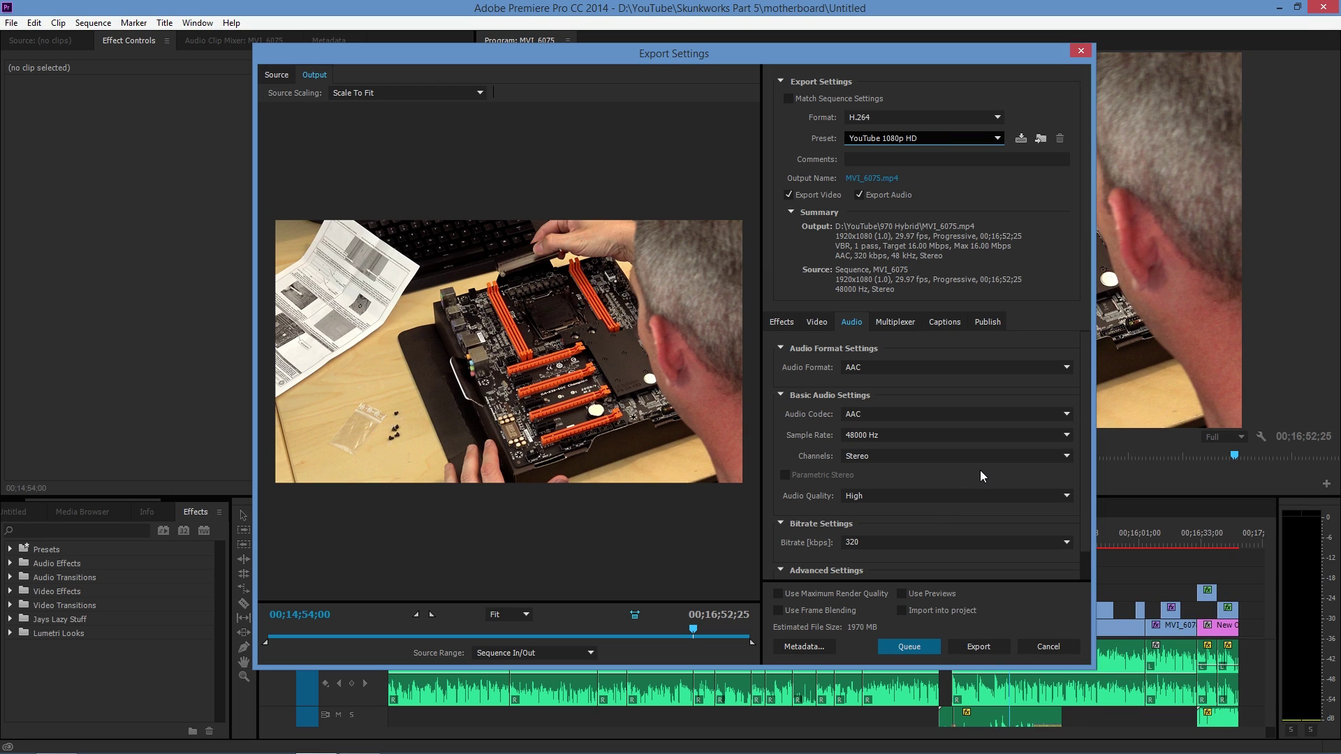
Show the Video tab's Bitrate Settings: VBR 1-pass, 16 Mbps target and maximum.
{"action": "left_click_drag", "start_coordinate": [1083, 381], "coordinate": [1083, 447]}
{"action": "scroll", "coordinate": [914, 345], "scroll_direction": "up", "scroll_amount": 2}
{"action": "left_click", "coordinate": [812, 324]}
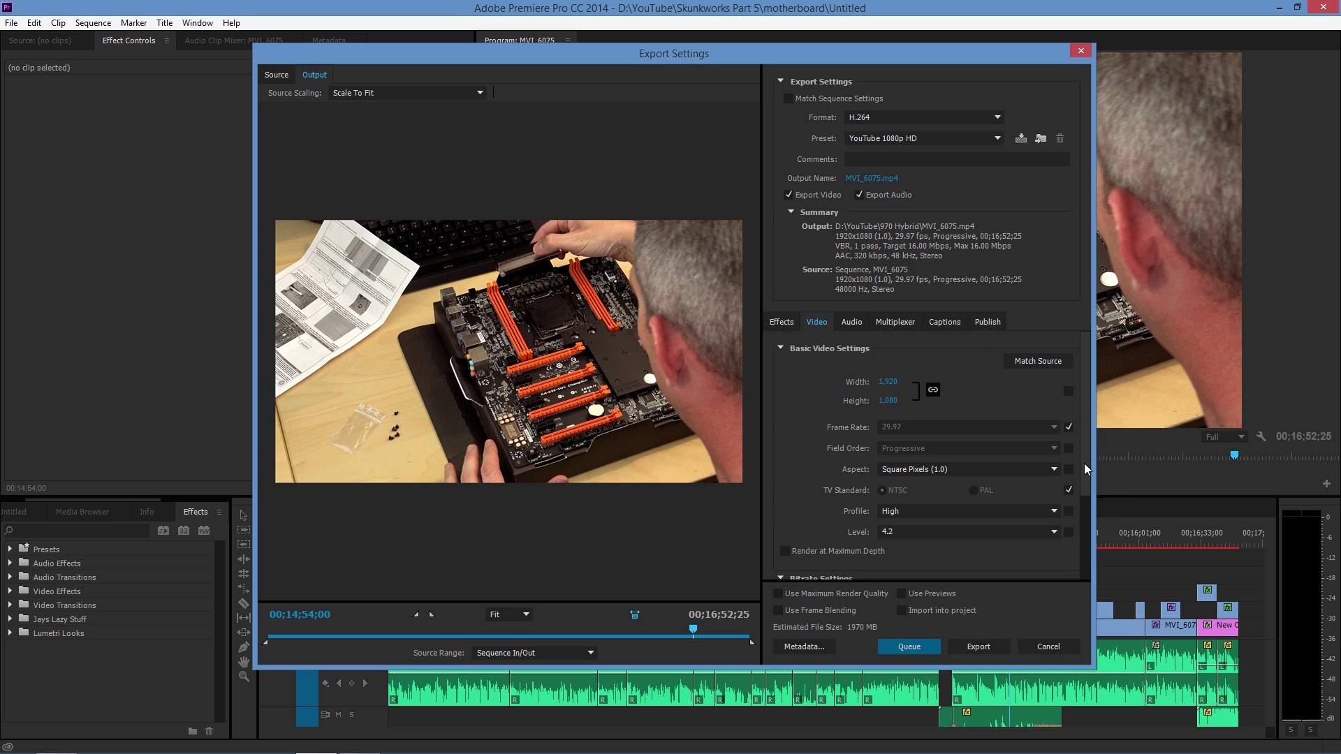
{"action": "left_click_drag", "start_coordinate": [1084, 464], "coordinate": [1087, 556]}
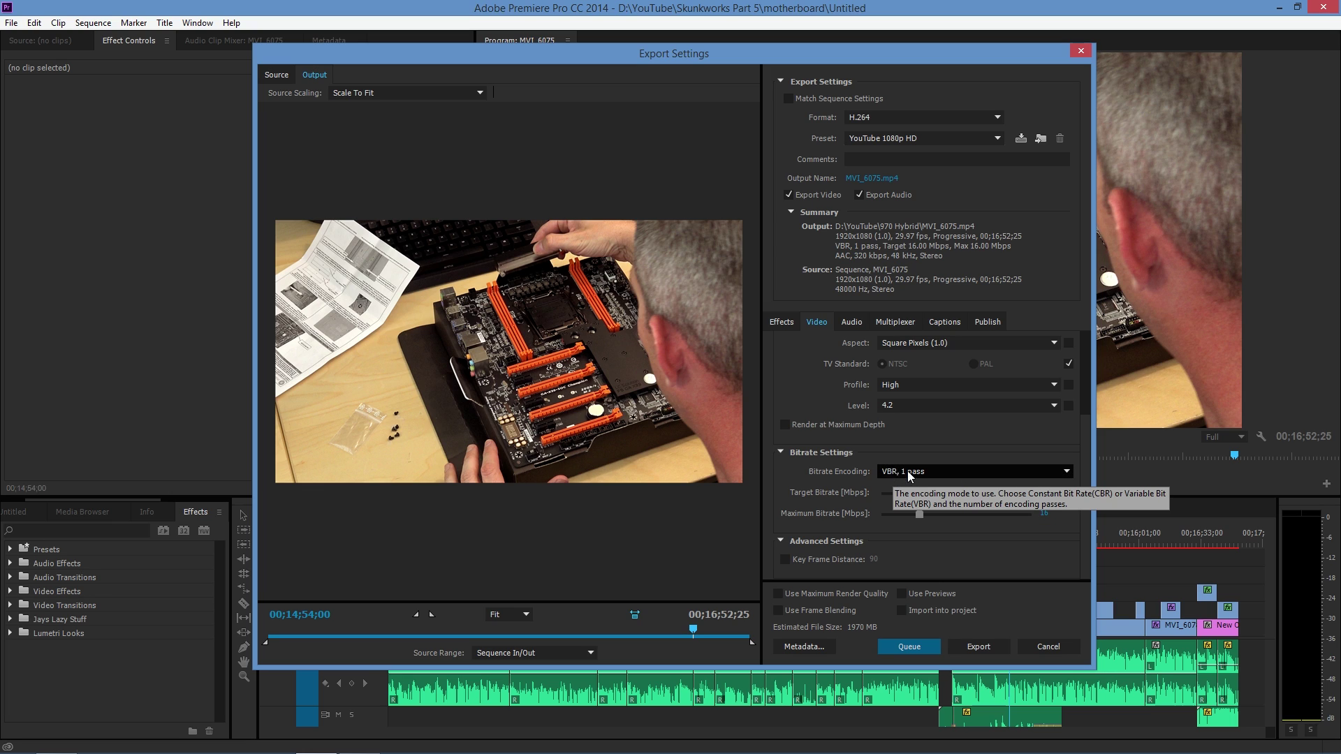
{"action": "mouse_move", "coordinate": [1082, 475]}
{"action": "left_mouse_down"}
{"action": "mouse_move", "coordinate": [1083, 414]}
{"action": "mouse_move", "coordinate": [1081, 494]}
{"action": "left_mouse_up"}
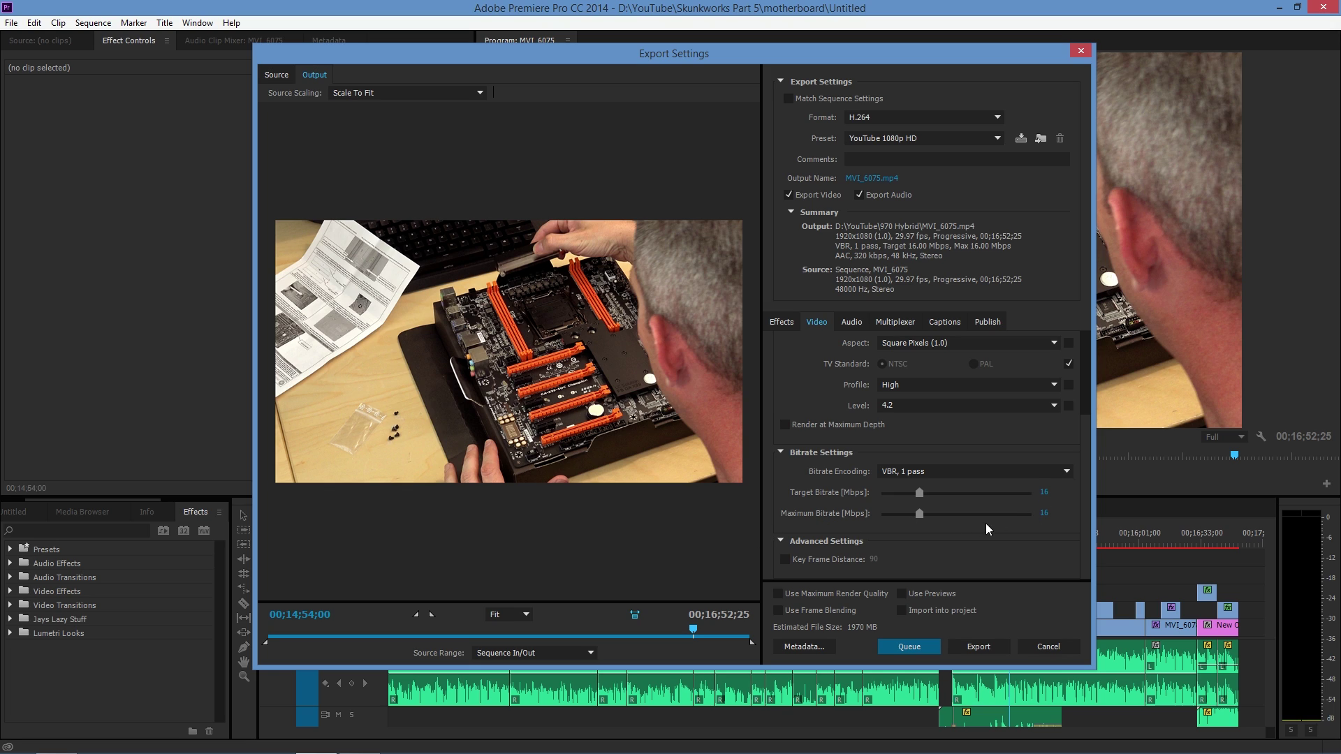
Set Bitrate Encoding to CBR, then back to VBR, 1 pass.
{"action": "left_click", "coordinate": [885, 472]}
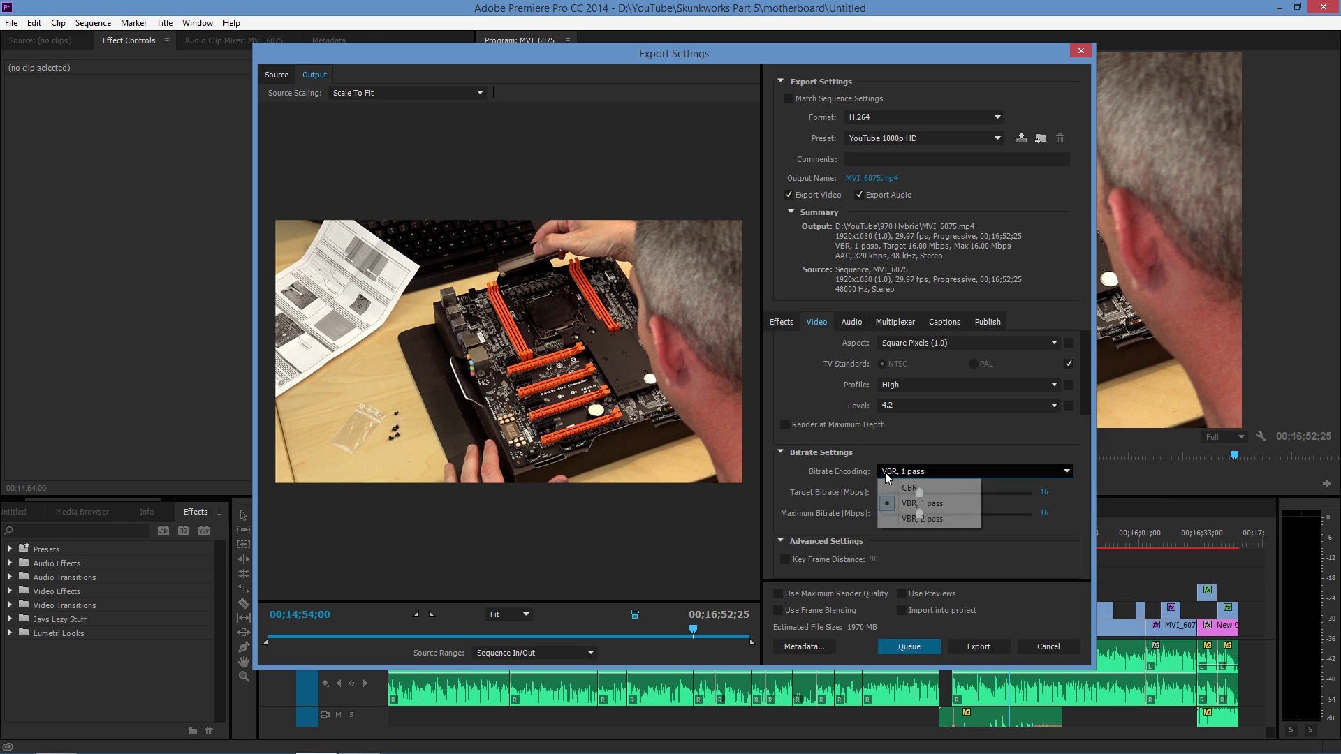
{"action": "left_click", "coordinate": [907, 488]}
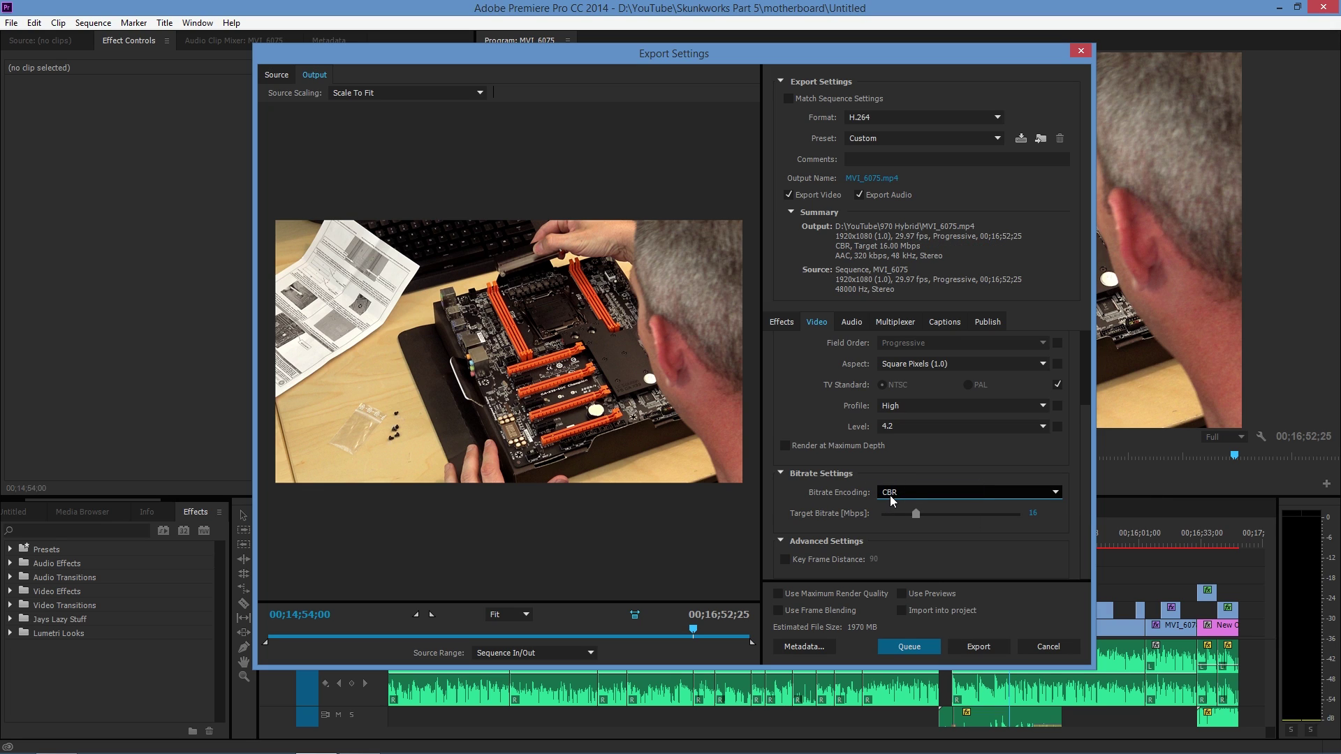
{"action": "left_click", "coordinate": [903, 492]}
{"action": "left_click", "coordinate": [908, 525]}
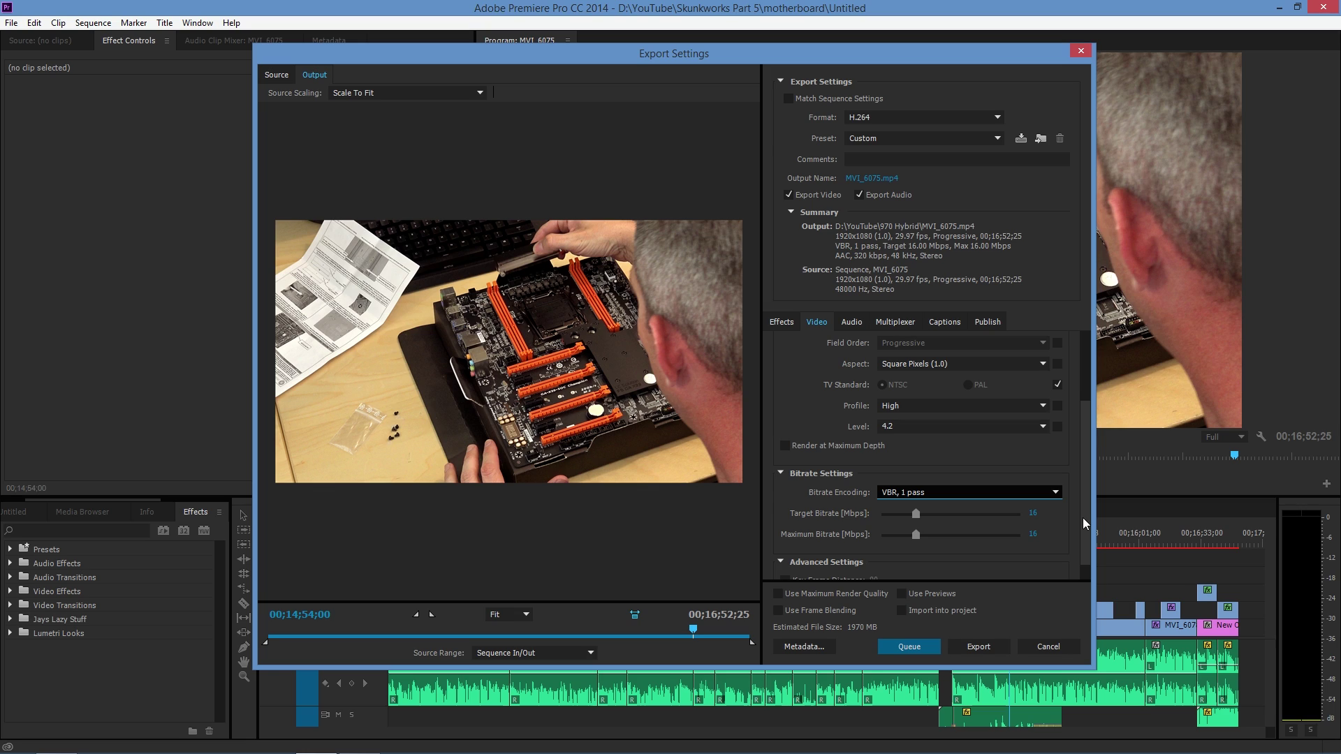
Leave the export preset on Custom.
{"action": "scroll", "coordinate": [1082, 517], "scroll_direction": "up", "scroll_amount": 3}
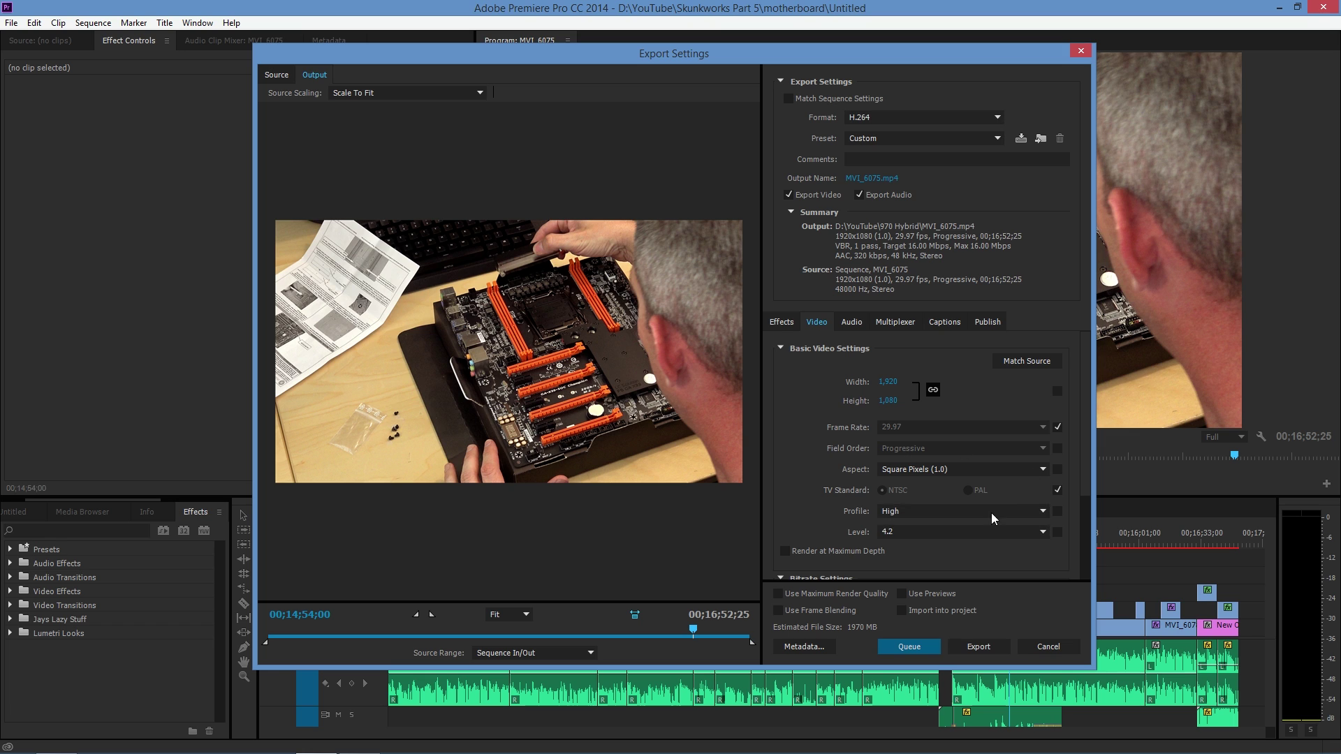
{"action": "left_click", "coordinate": [886, 135]}
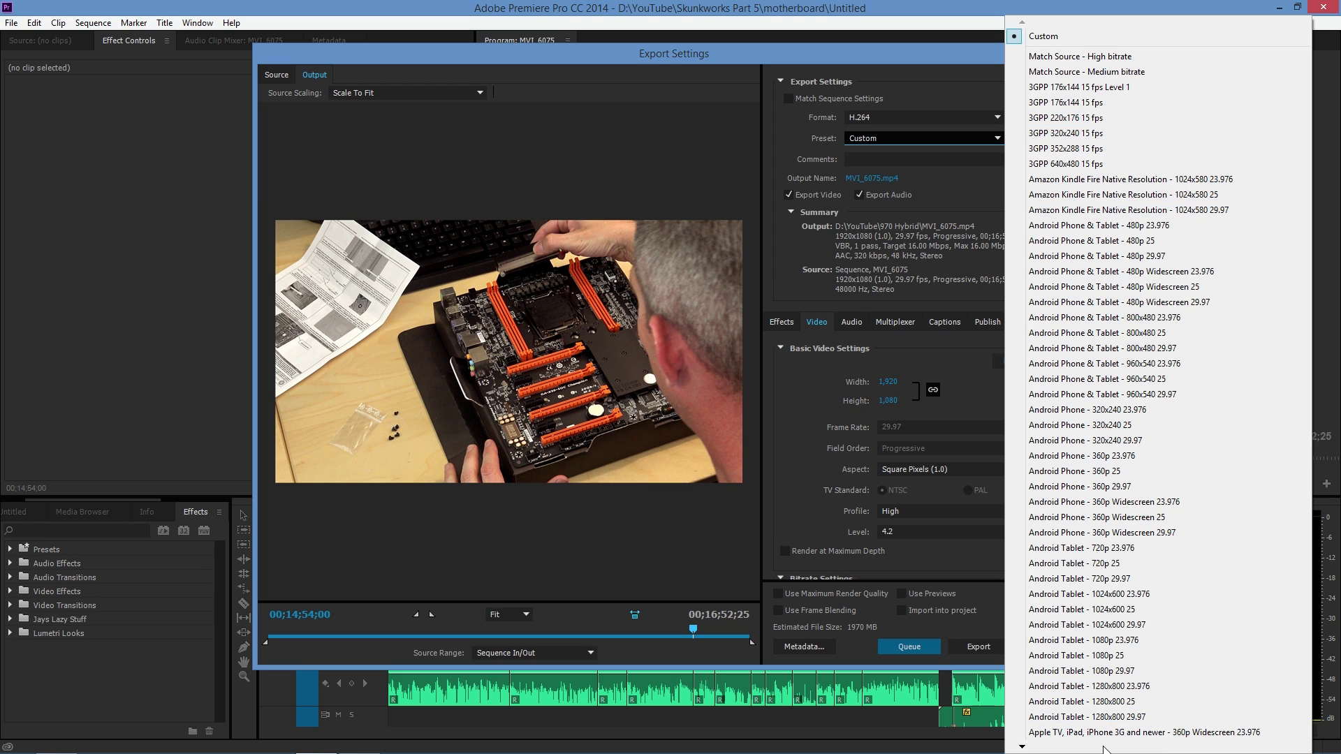
{"action": "mouse_move", "coordinate": [1104, 749]}
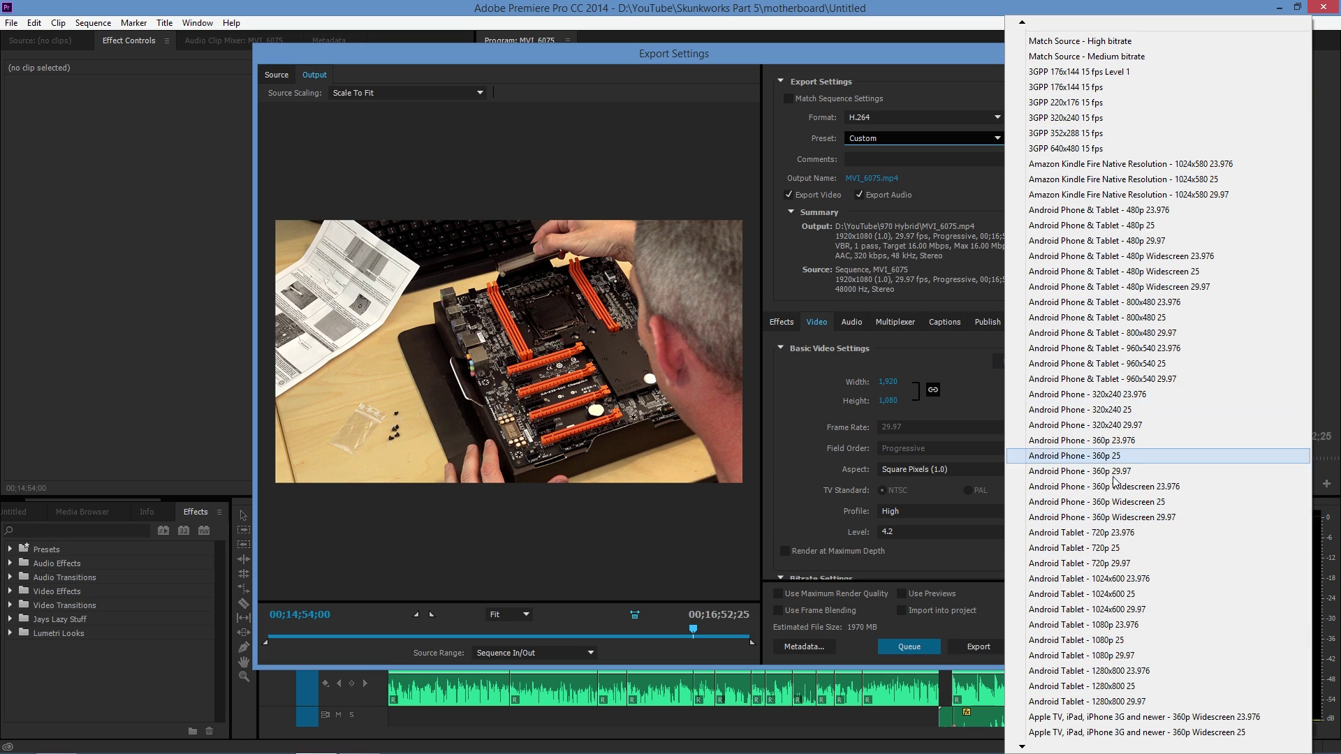
{"action": "left_click", "coordinate": [955, 176]}
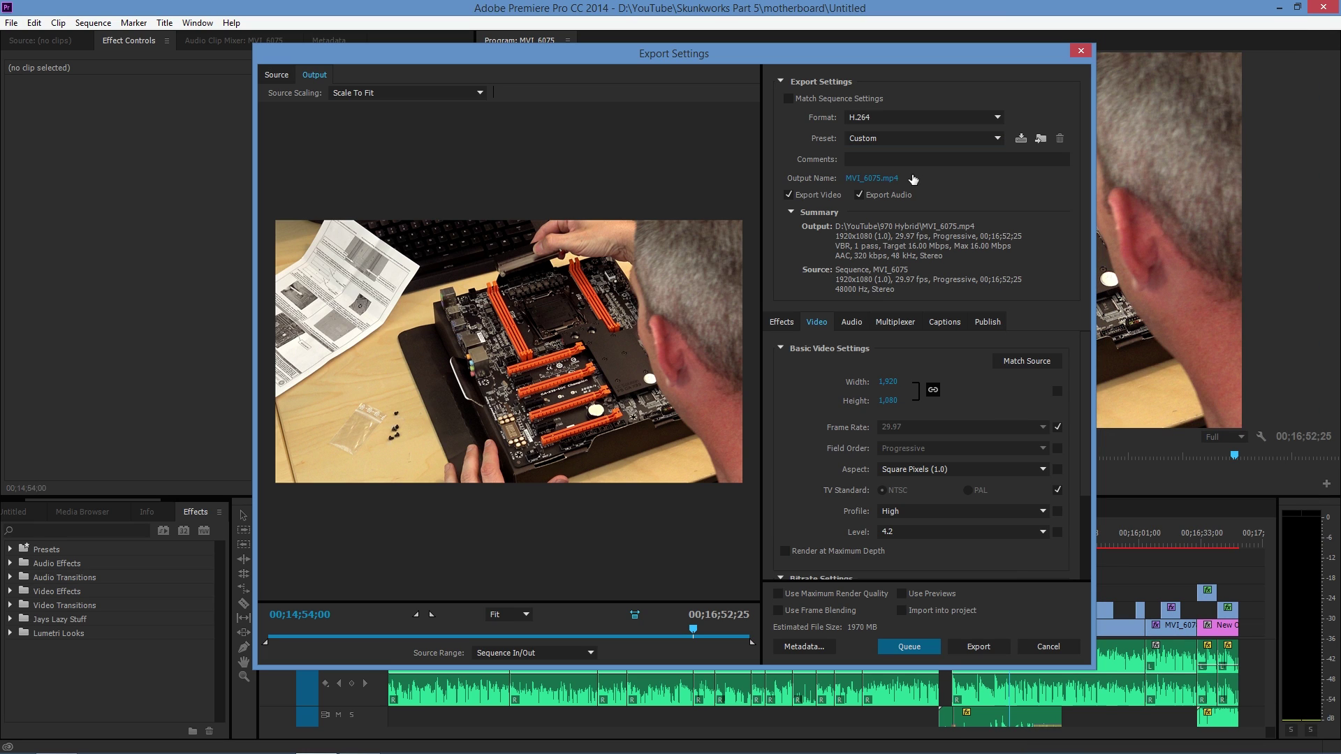
Rename the output file to 'Rendering Vidya.mp4' in the D:\YouTube\970 Hybrid folder.
{"action": "left_click", "coordinate": [883, 178]}
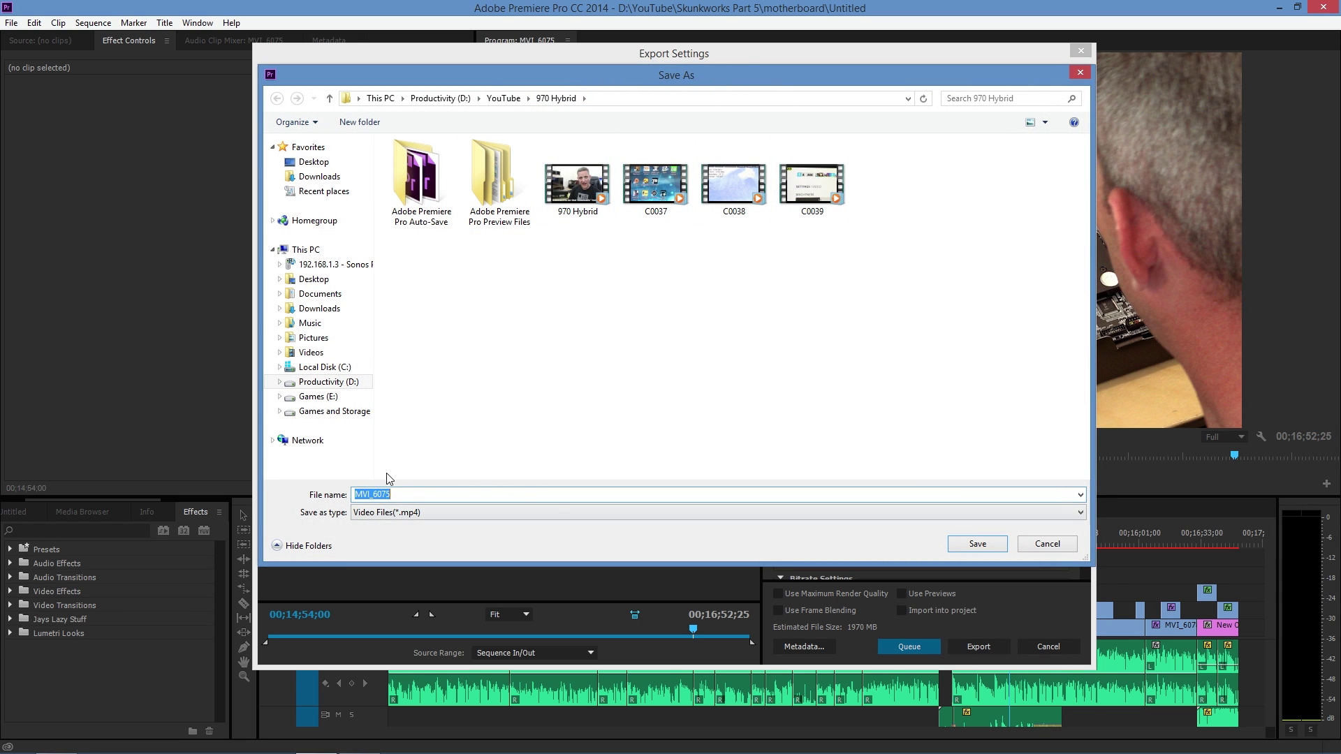
{"action": "type", "text": "Rendering "}
{"action": "type", "text": "Video"}
{"action": "key", "text": "BackSpace"}
{"action": "key", "text": "BackSpace"}
{"action": "type", "text": "-ya"}
{"action": "left_click", "coordinate": [956, 538]}
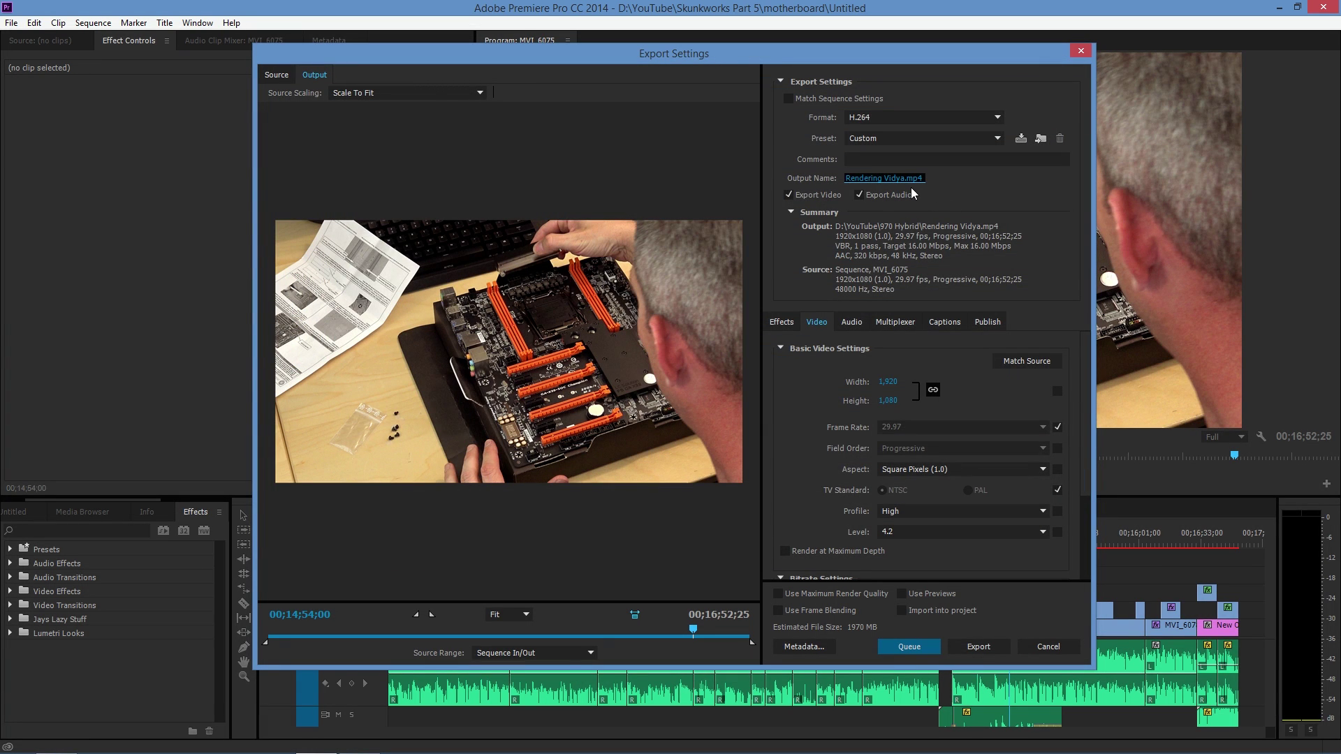
{"action": "left_click", "coordinate": [884, 180]}
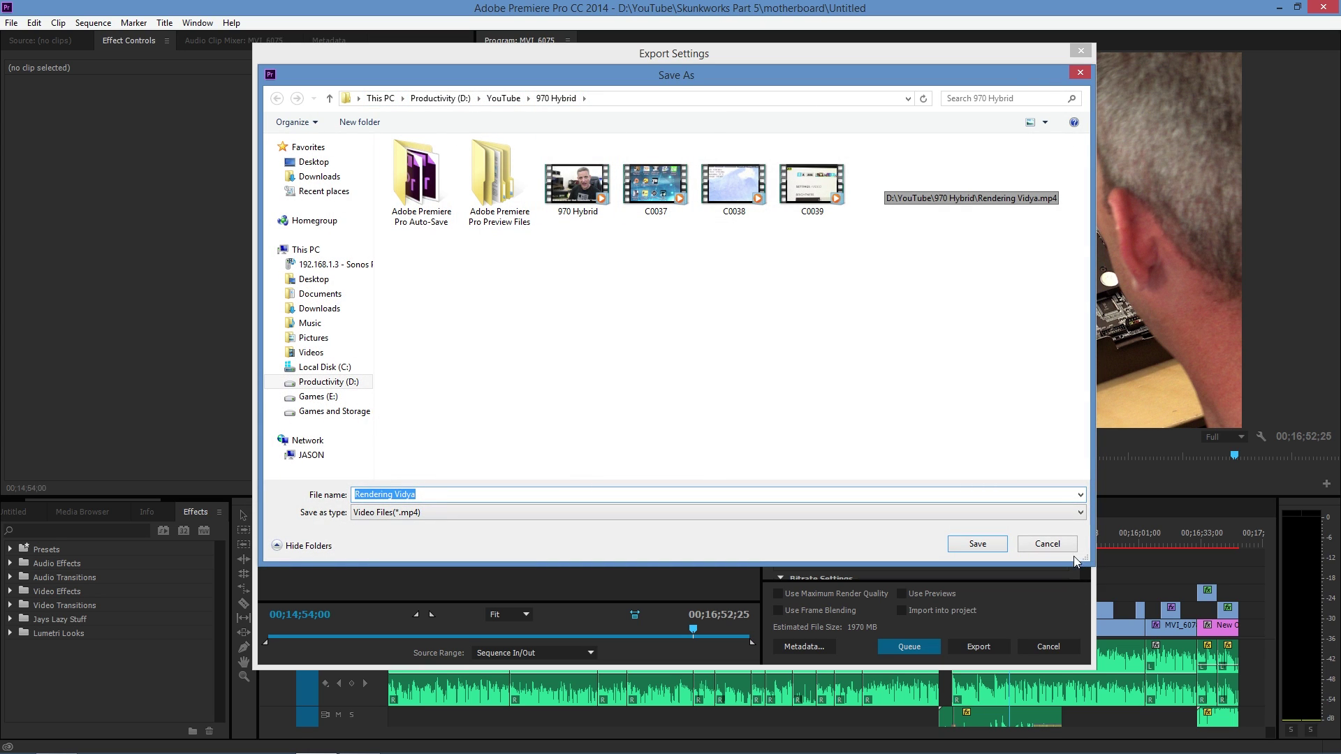
{"action": "left_click", "coordinate": [1047, 544]}
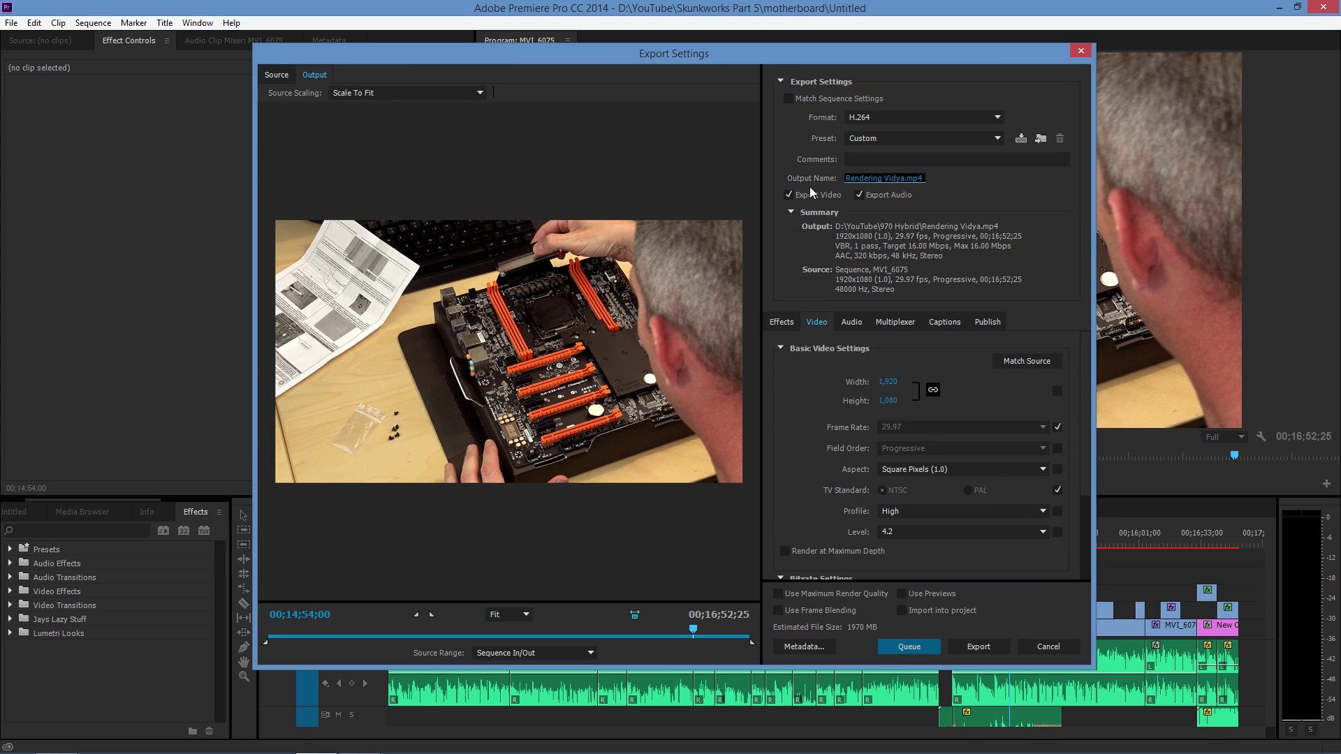
Keep both video and audio export enabled.
{"action": "left_click", "coordinate": [789, 196]}
{"action": "left_click", "coordinate": [858, 195]}
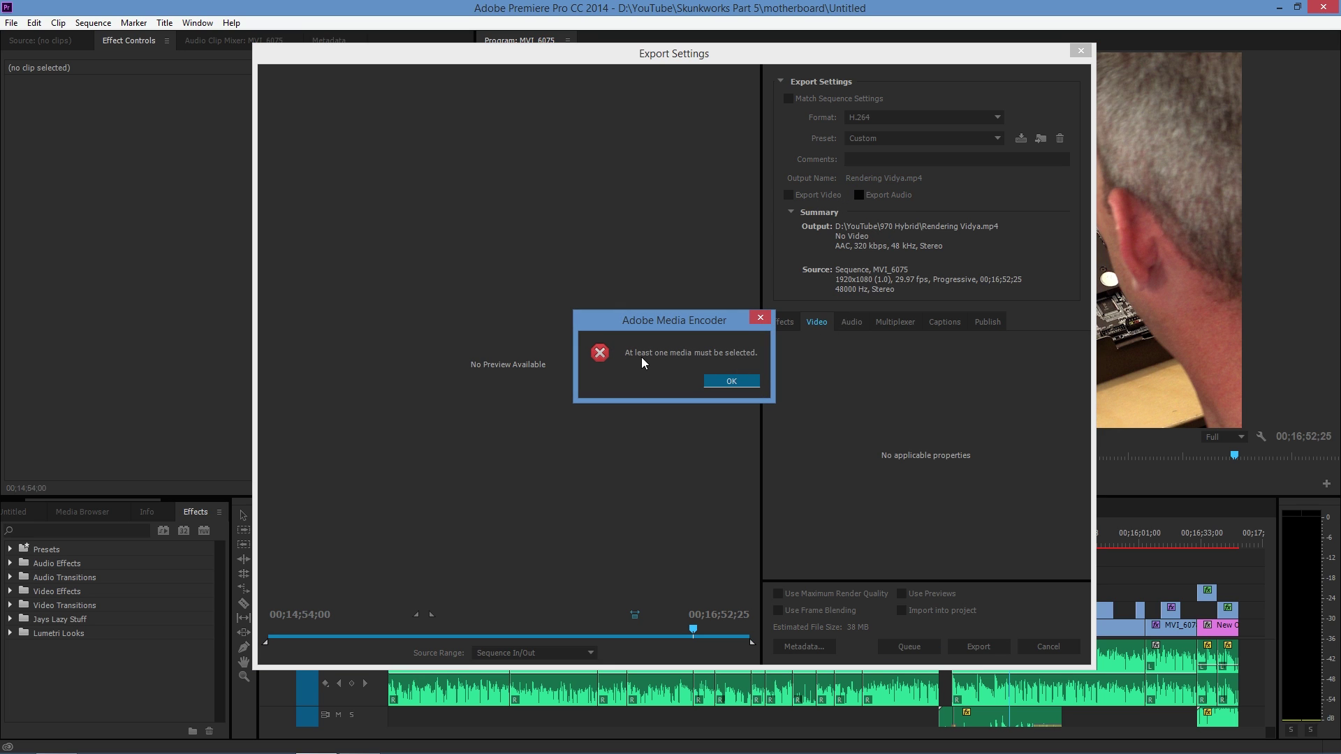
{"action": "left_click", "coordinate": [756, 382]}
{"action": "left_click", "coordinate": [796, 196]}
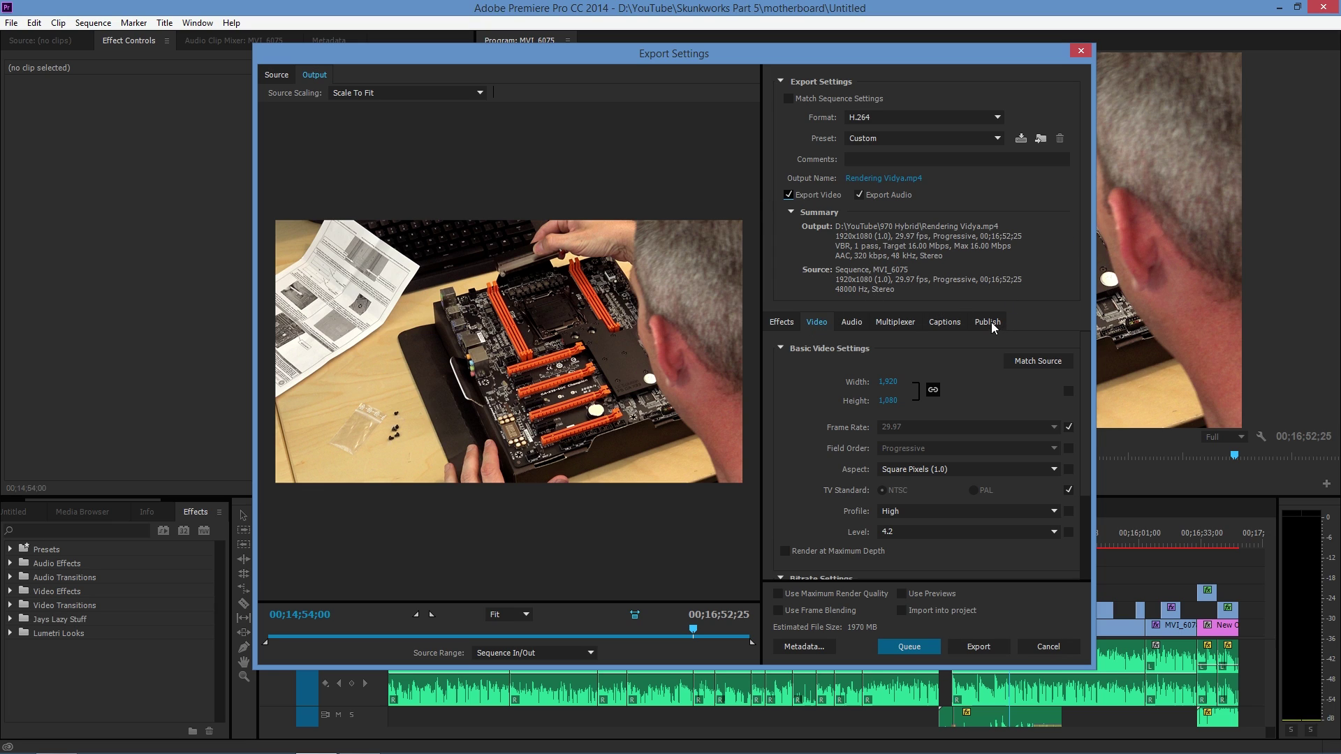
Enable Lumetri Look/LUT and preview B&W Blue Filter, Compression 1, Day4Night and Sepia looks.
{"action": "left_click", "coordinate": [788, 323]}
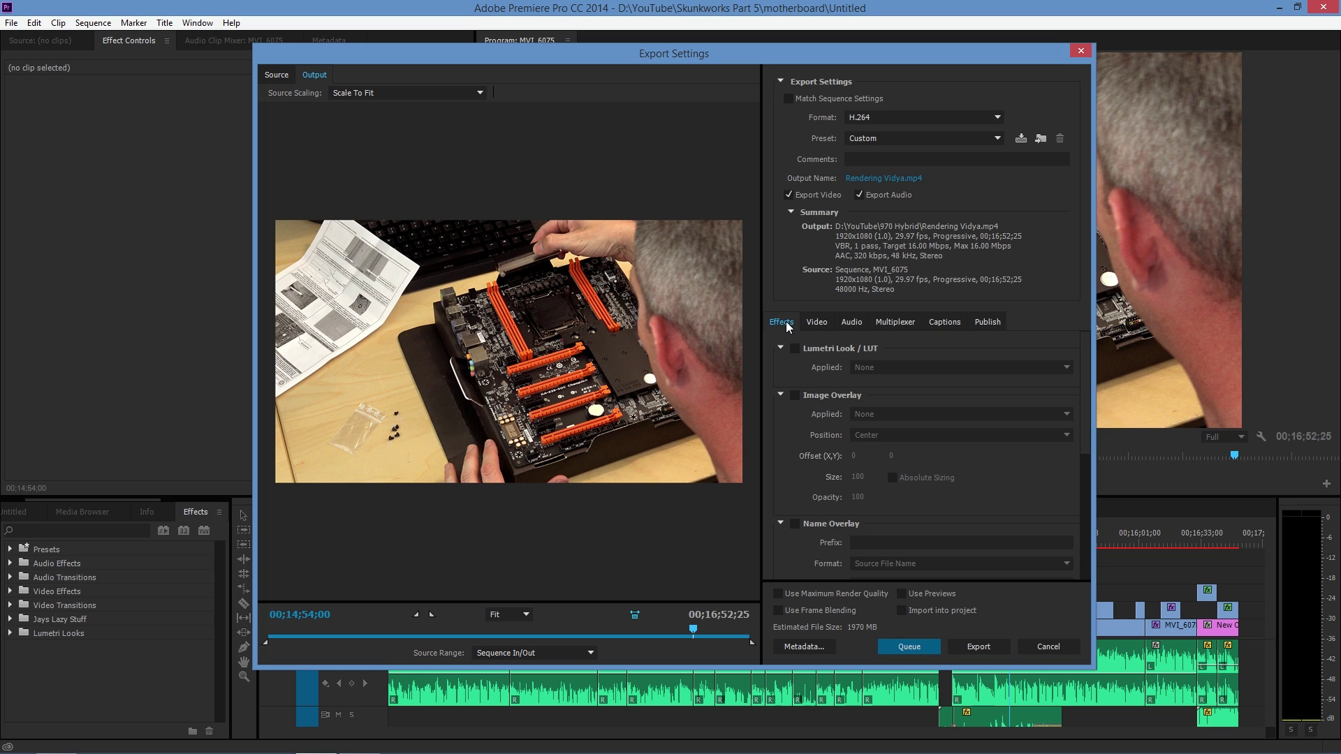
{"action": "left_click", "coordinate": [796, 348]}
{"action": "left_click", "coordinate": [895, 365]}
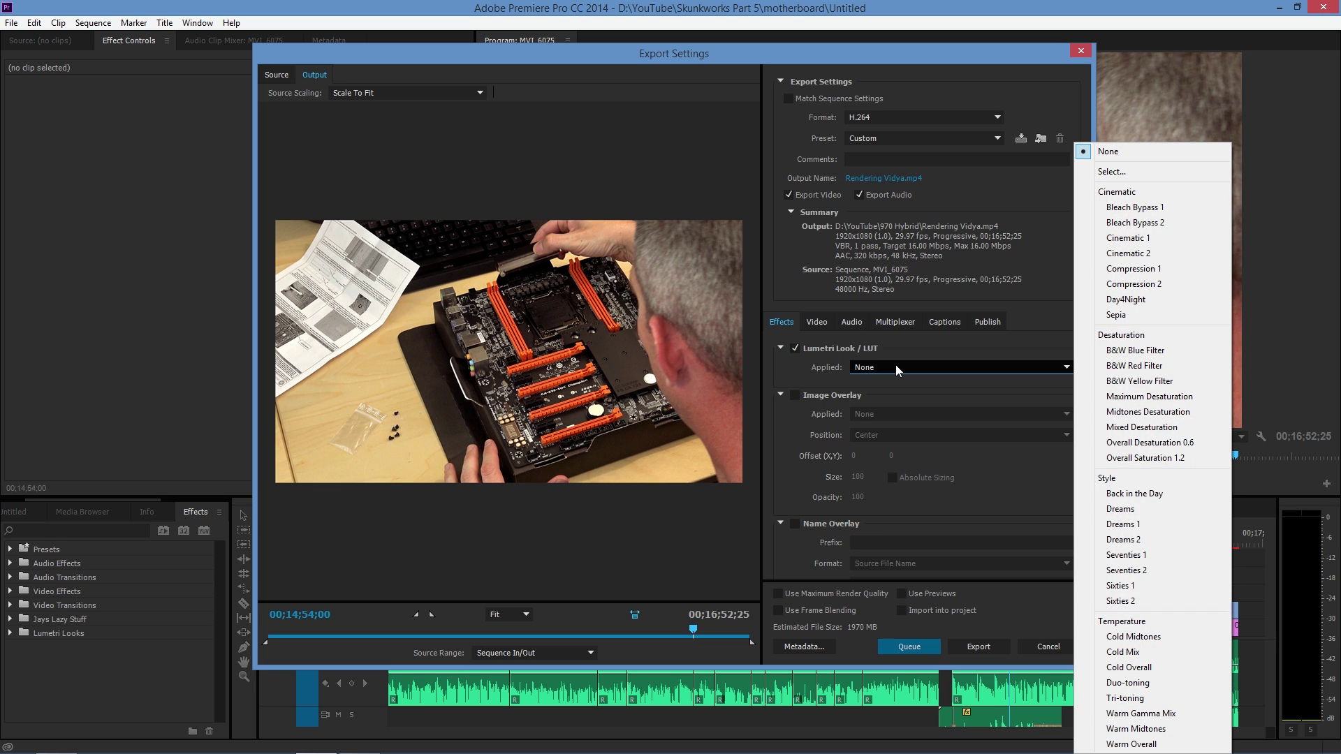
{"action": "left_click", "coordinate": [1139, 350]}
{"action": "left_click", "coordinate": [956, 365]}
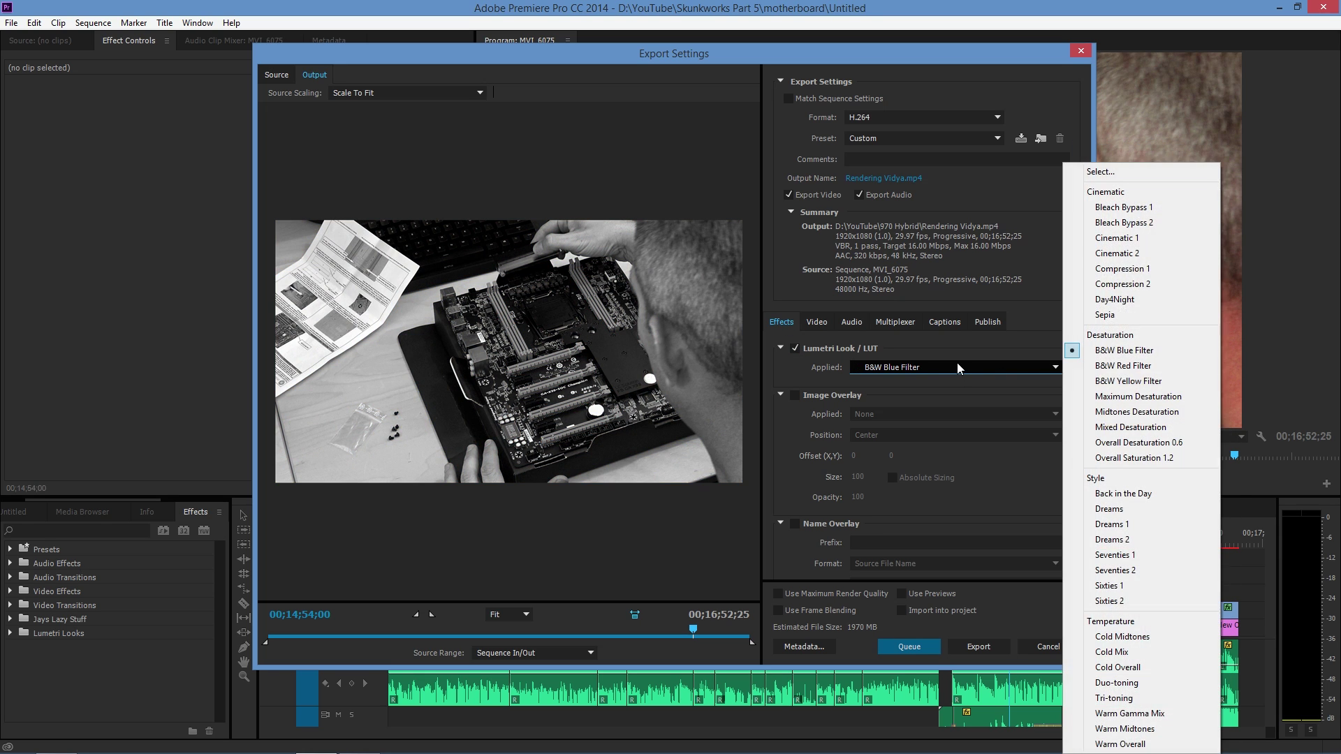
{"action": "left_click", "coordinate": [1154, 269]}
{"action": "left_click", "coordinate": [998, 365]}
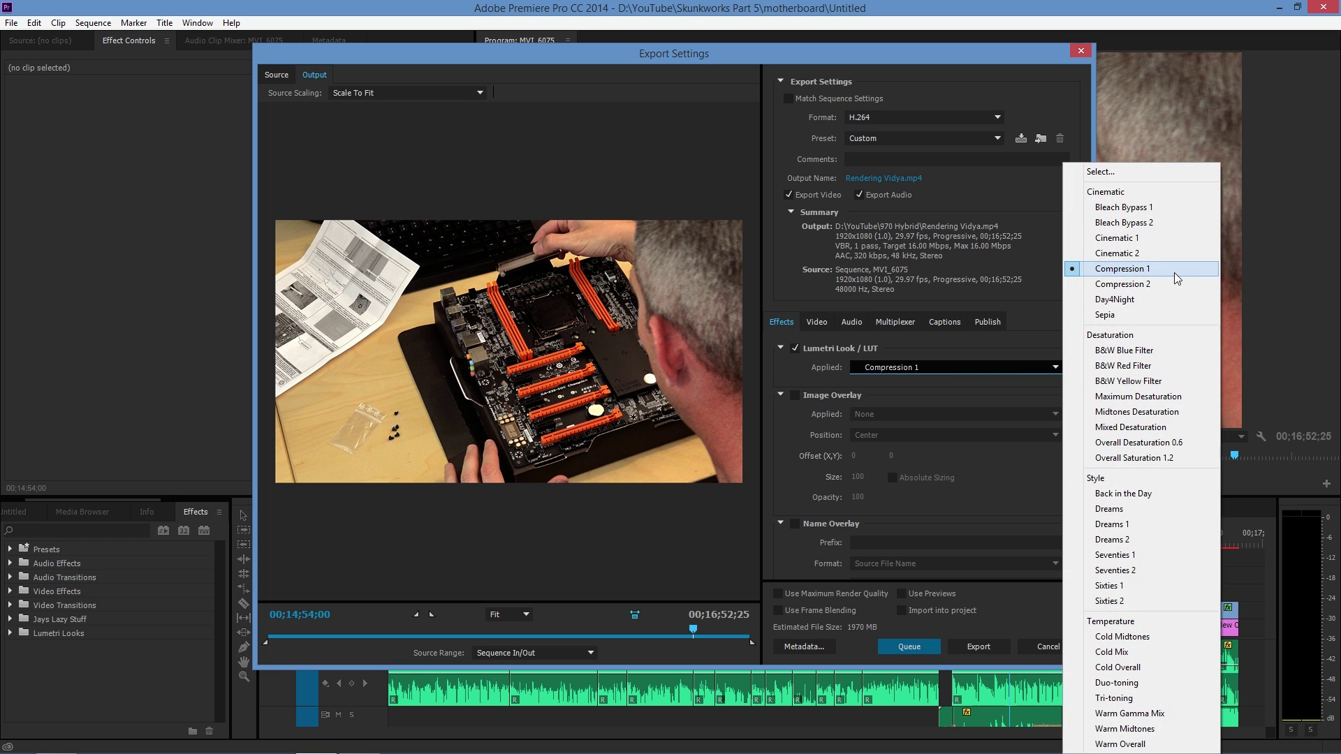
{"action": "left_click", "coordinate": [1168, 301]}
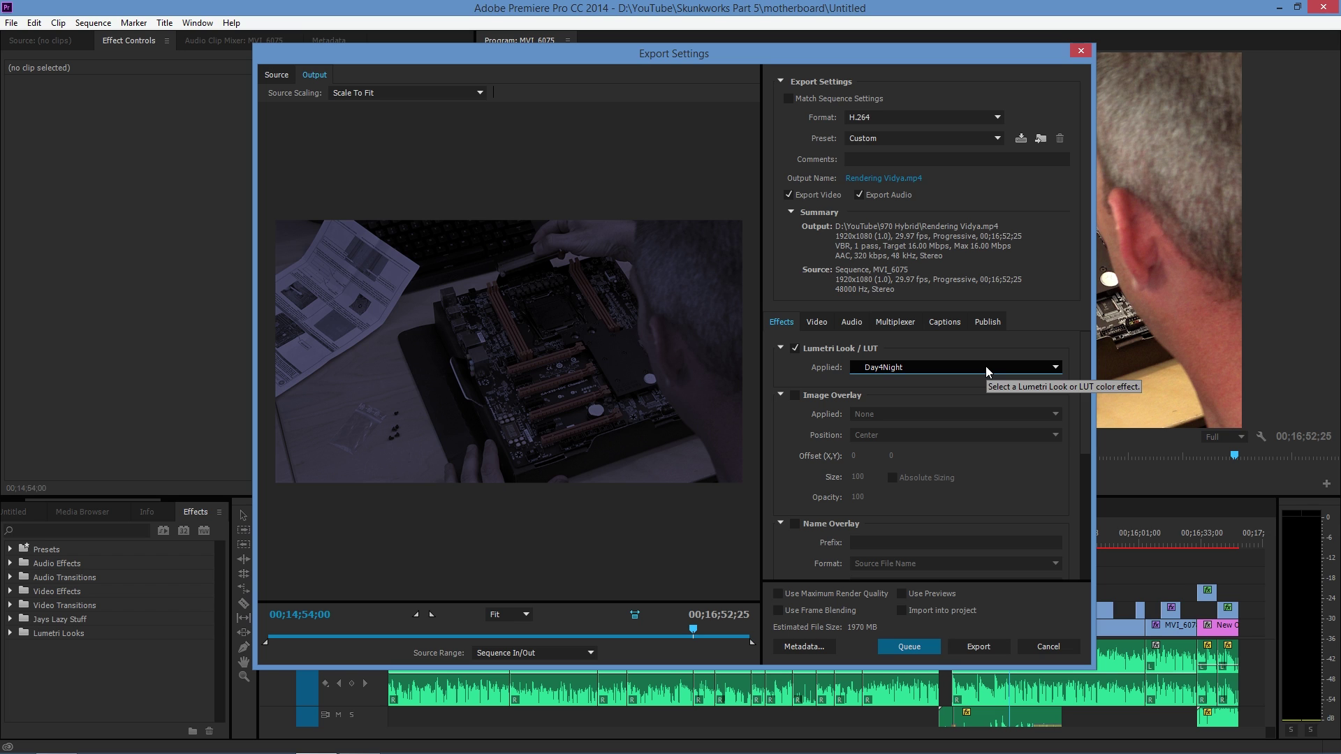
{"action": "left_click", "coordinate": [985, 366]}
{"action": "left_click", "coordinate": [1107, 317]}
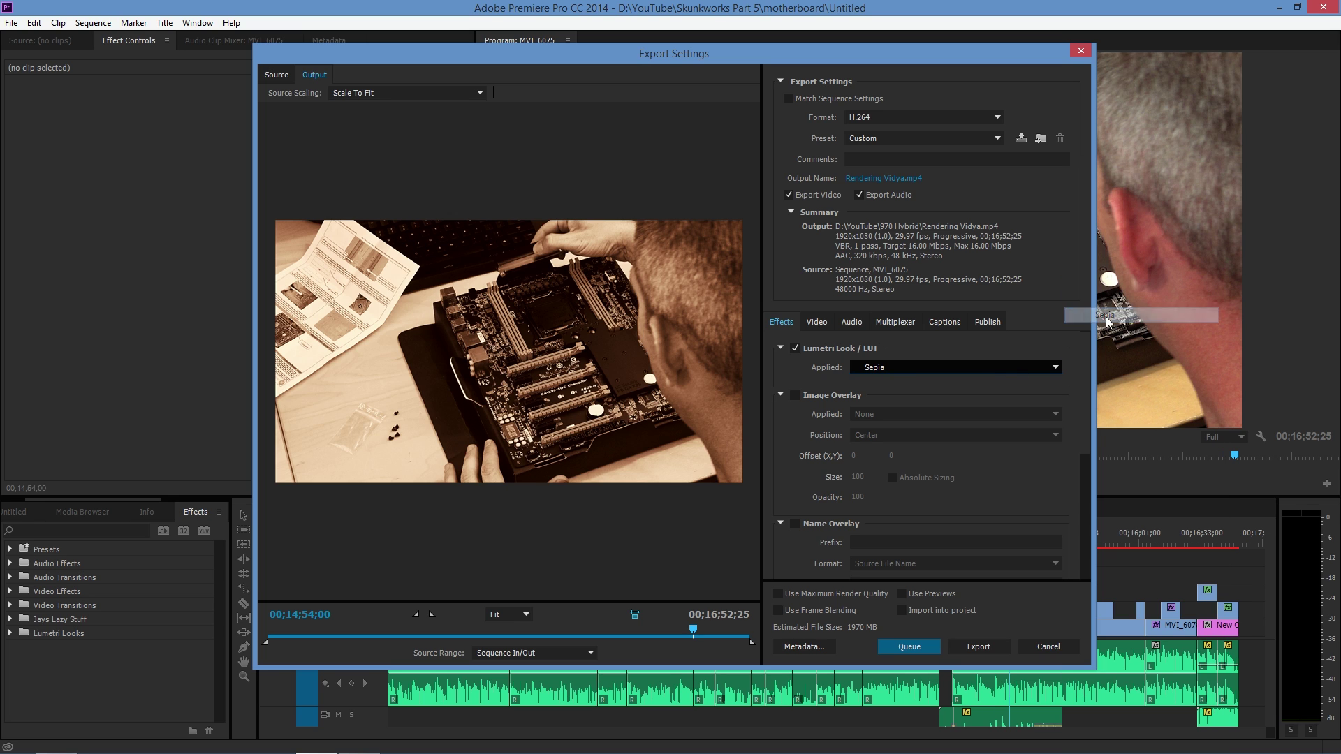
Preview Bleach Bypass 1, Maximum Desaturation, Seventies 1, Warm Overall, Warm Midtones; then swap Lumetri for Image Overlay.
{"action": "left_click", "coordinate": [995, 363]}
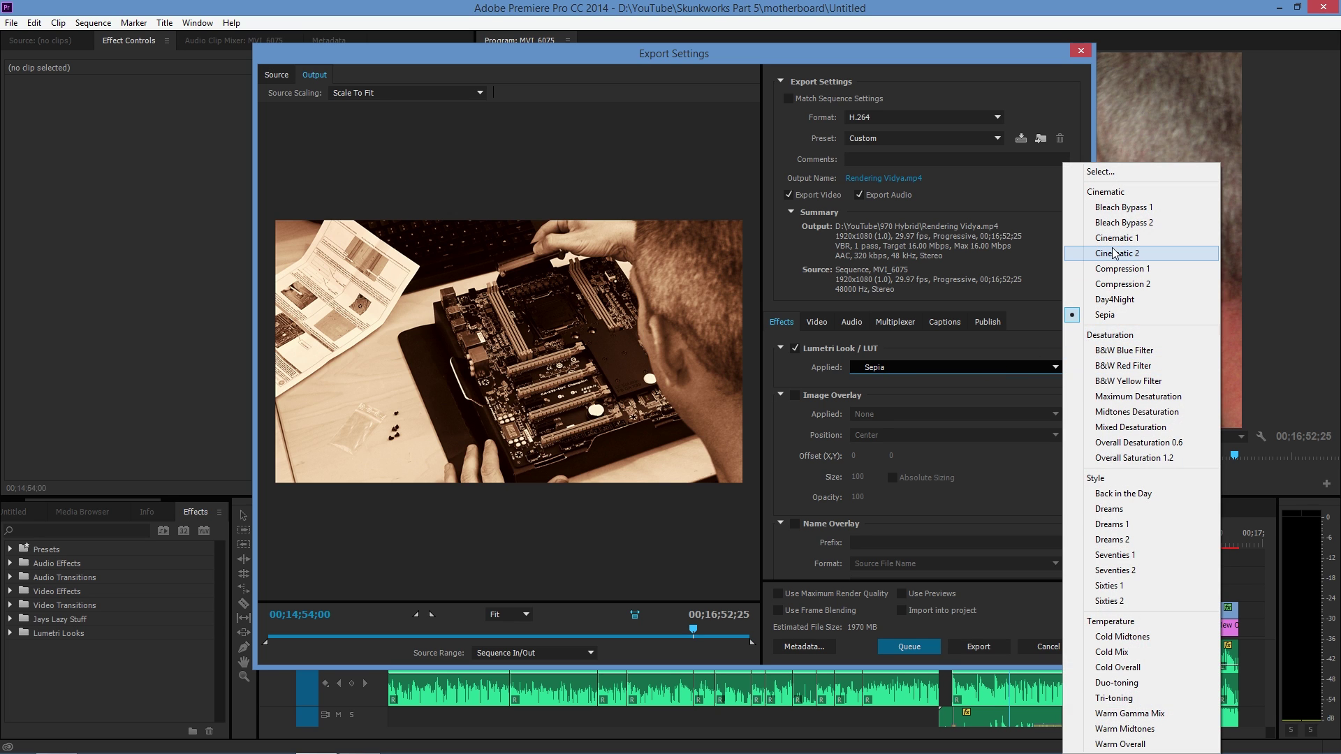
{"action": "left_click", "coordinate": [1117, 208]}
{"action": "left_click", "coordinate": [976, 365]}
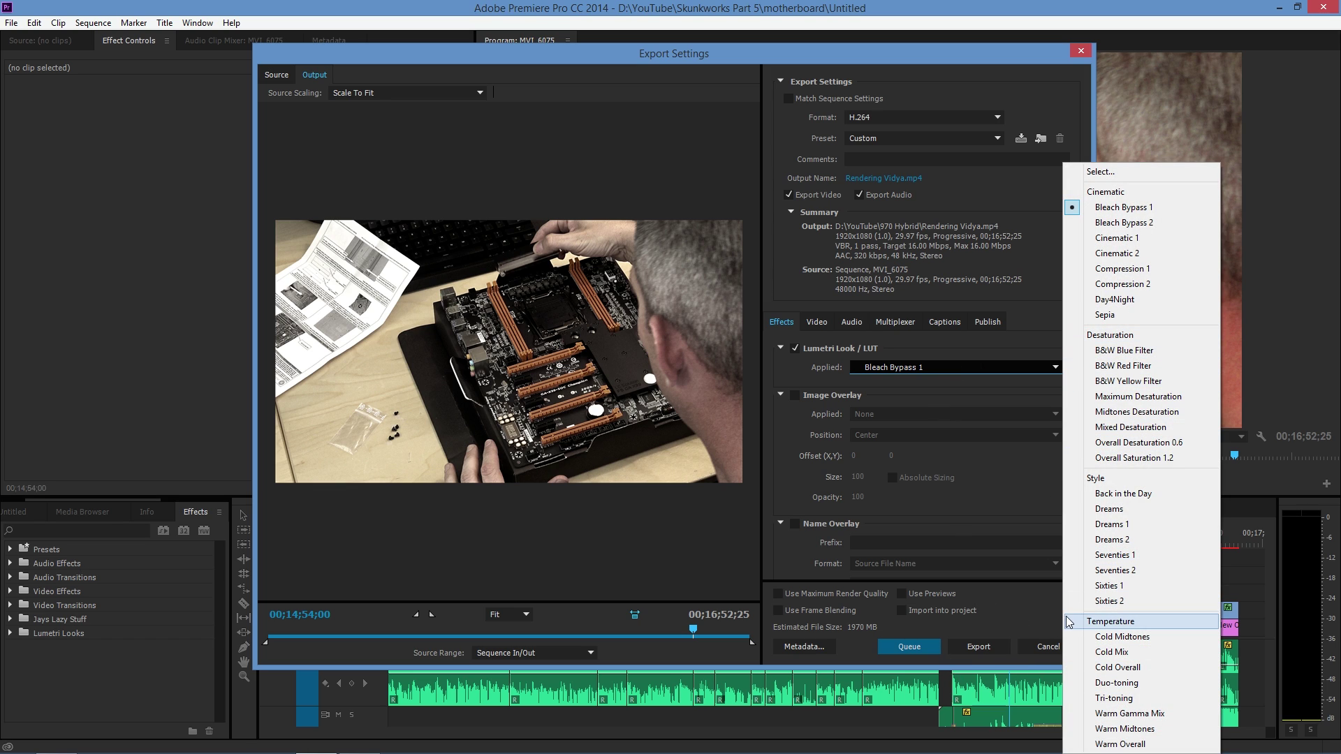
{"action": "left_click", "coordinate": [1176, 399]}
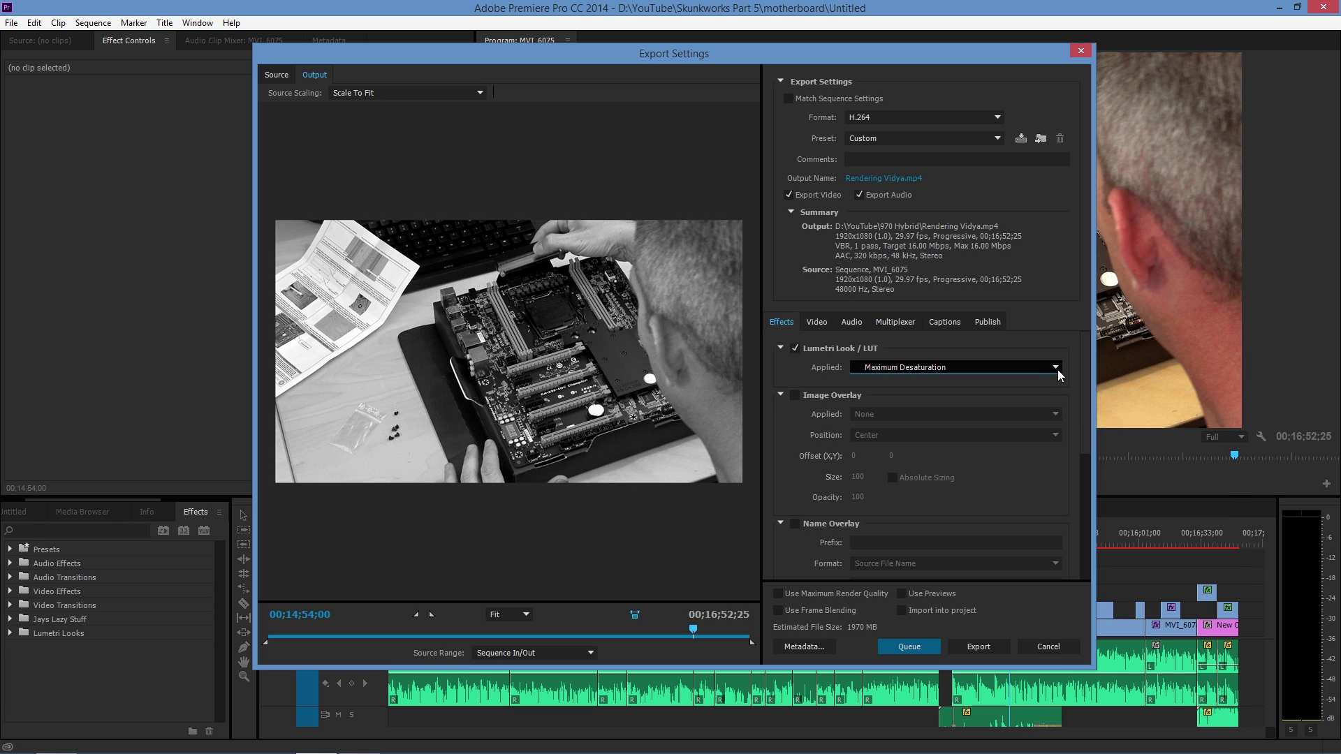
{"action": "left_click", "coordinate": [1055, 367]}
{"action": "left_click", "coordinate": [1144, 560]}
{"action": "left_click", "coordinate": [987, 367]}
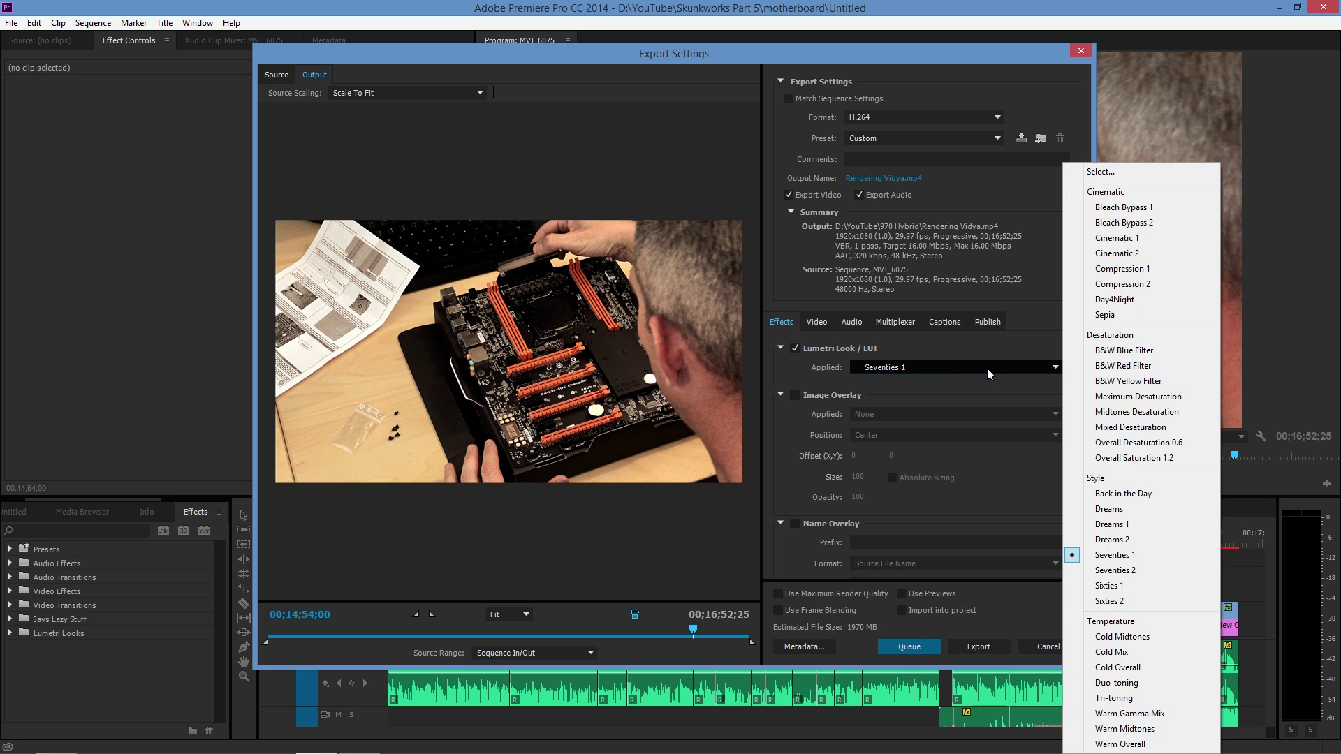
{"action": "left_click", "coordinate": [1124, 743]}
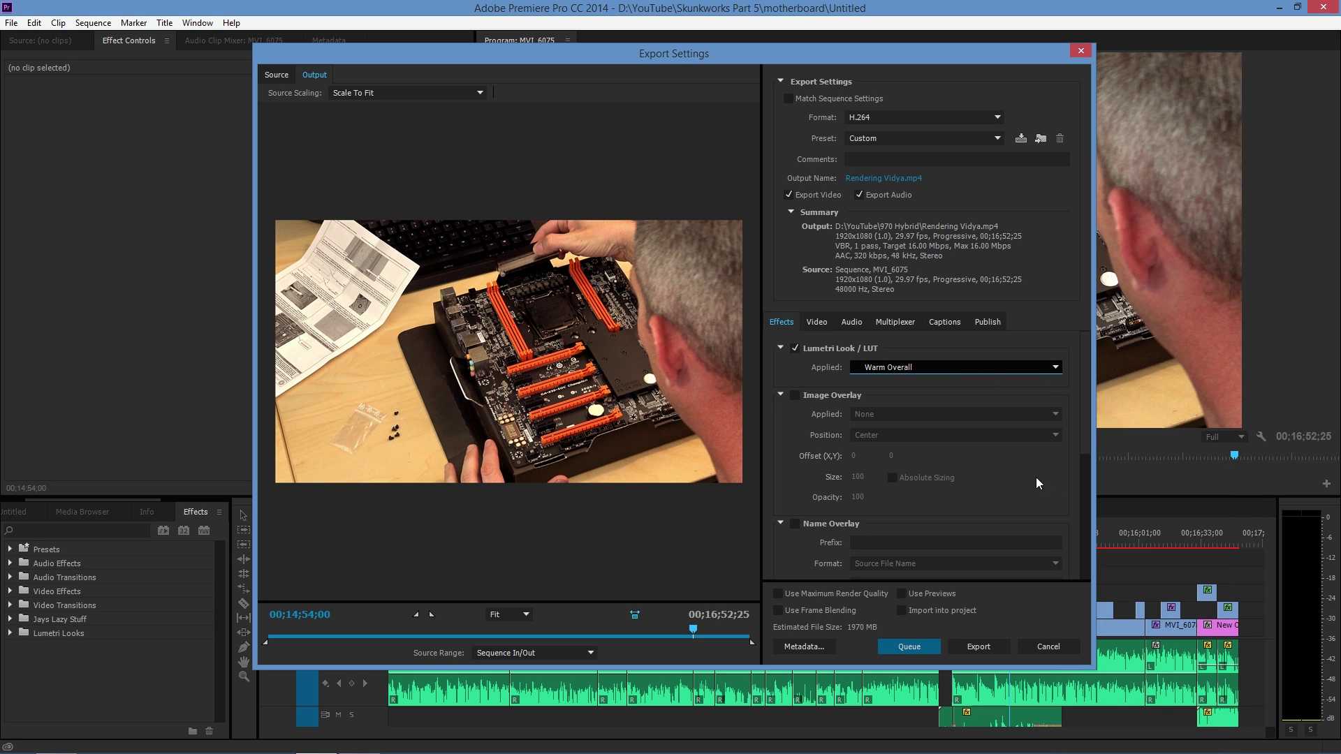
{"action": "left_click", "coordinate": [979, 365]}
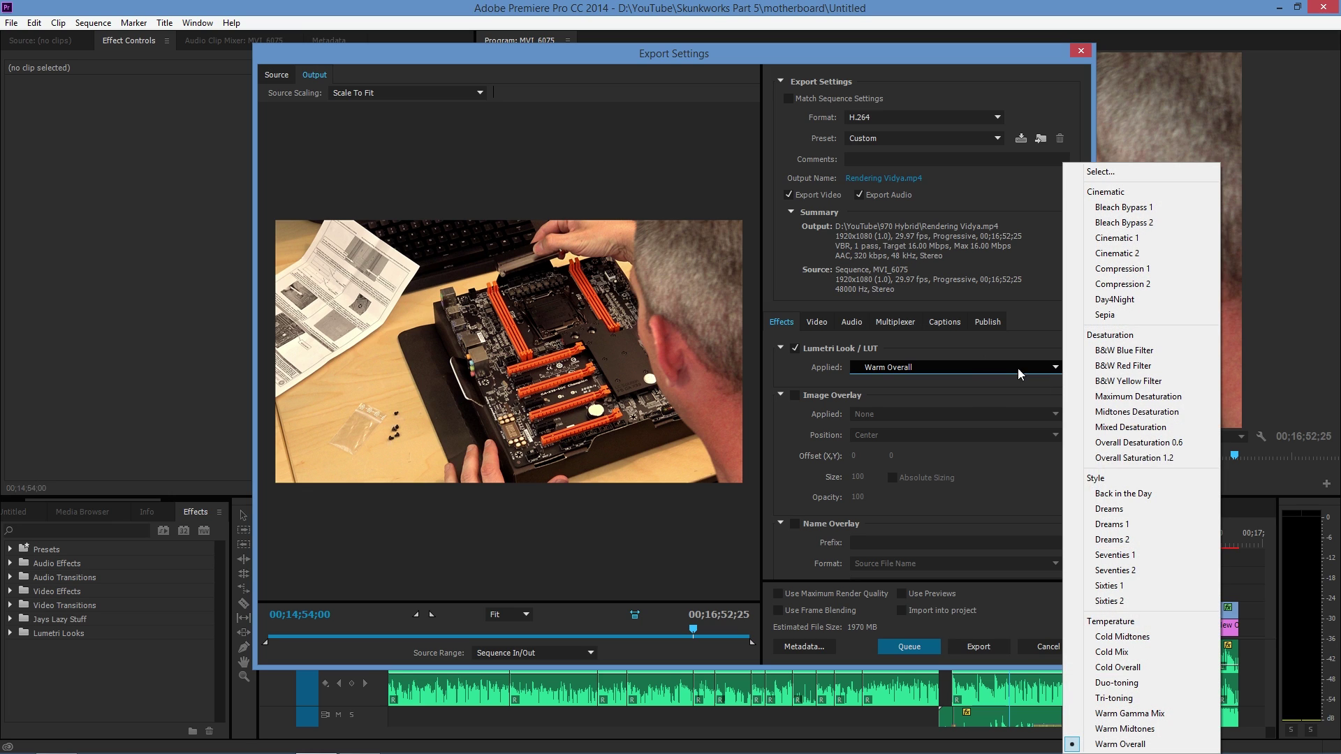
{"action": "left_click", "coordinate": [1130, 731]}
{"action": "left_click", "coordinate": [795, 349]}
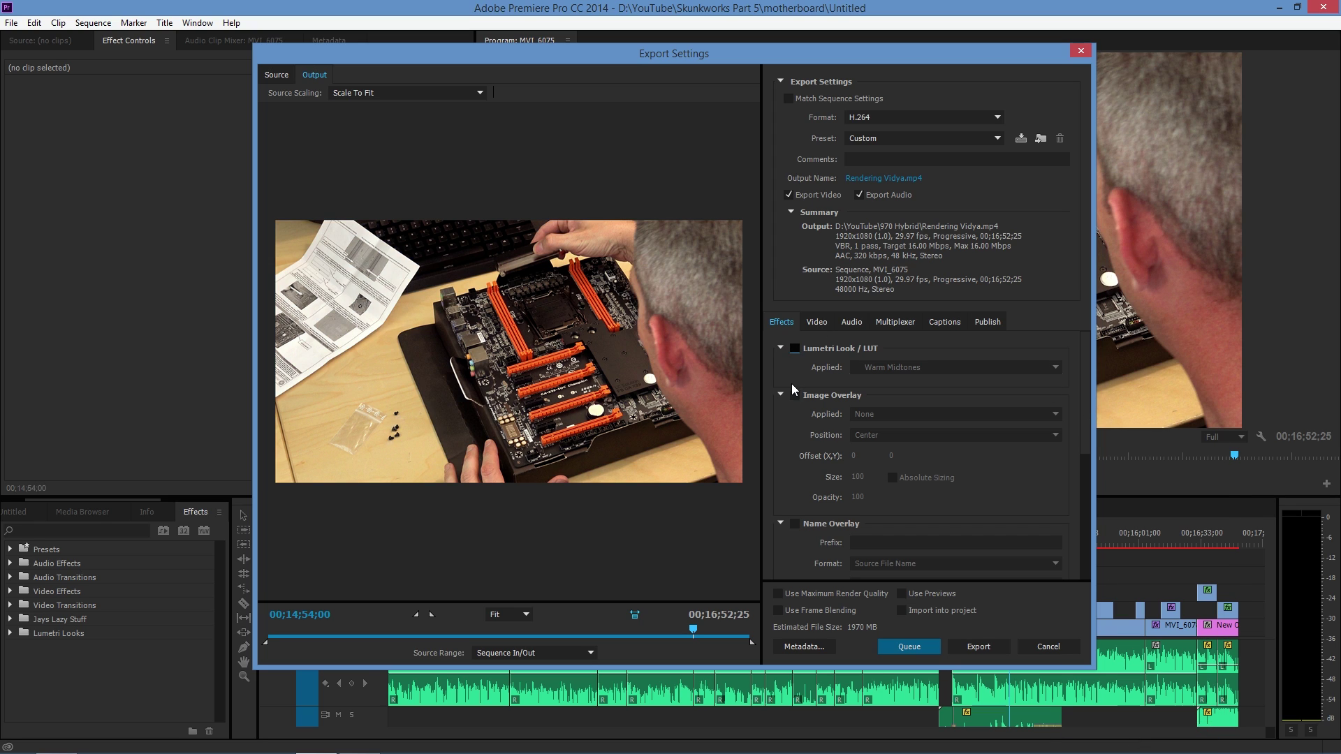
{"action": "left_click", "coordinate": [795, 396]}
Apply the JayzTwoCents logo from D:\YouTube\Design Elements\Twitch as the overlay image.
{"action": "left_click", "coordinate": [882, 410]}
{"action": "left_click", "coordinate": [859, 451]}
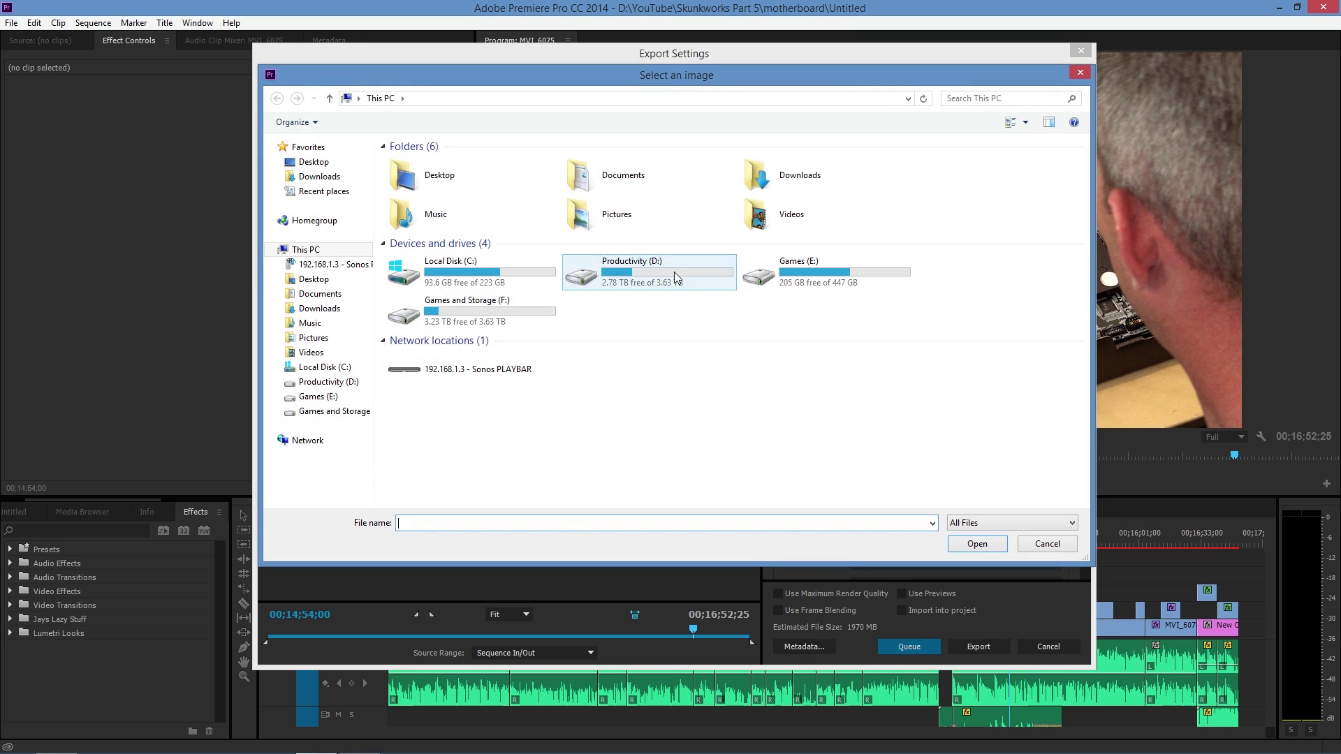
{"action": "double_click", "coordinate": [673, 271]}
{"action": "double_click", "coordinate": [739, 174]}
{"action": "scroll", "coordinate": [482, 384], "scroll_direction": "down", "scroll_amount": 2}
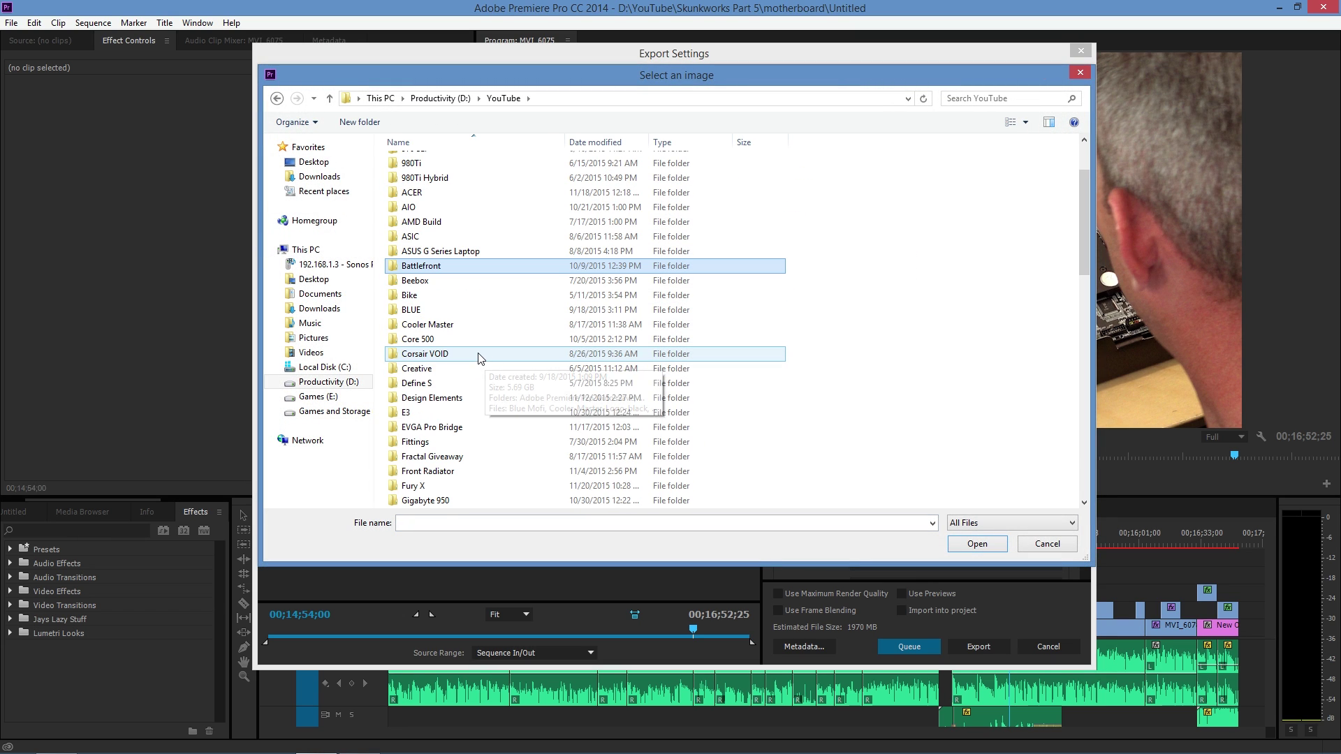
{"action": "double_click", "coordinate": [531, 394]}
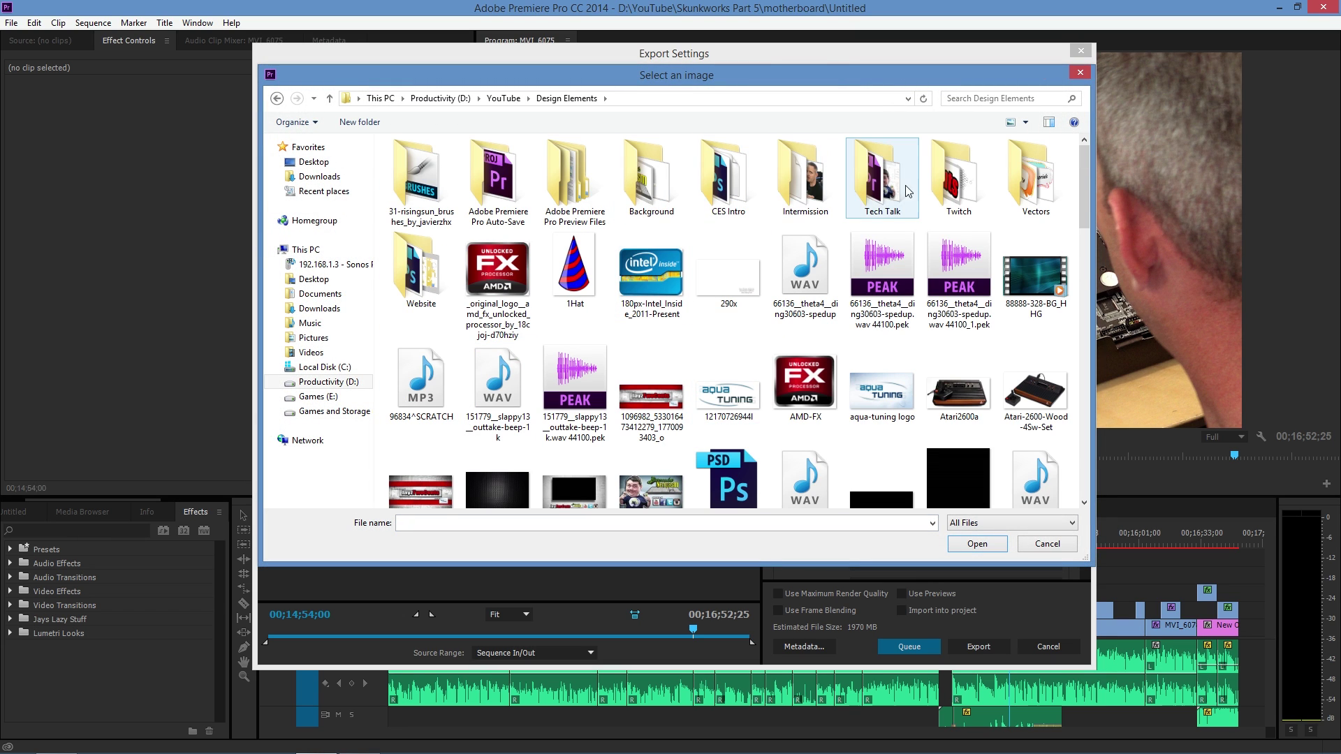
{"action": "double_click", "coordinate": [956, 178]}
{"action": "scroll", "coordinate": [495, 165], "scroll_direction": "down", "scroll_amount": 5}
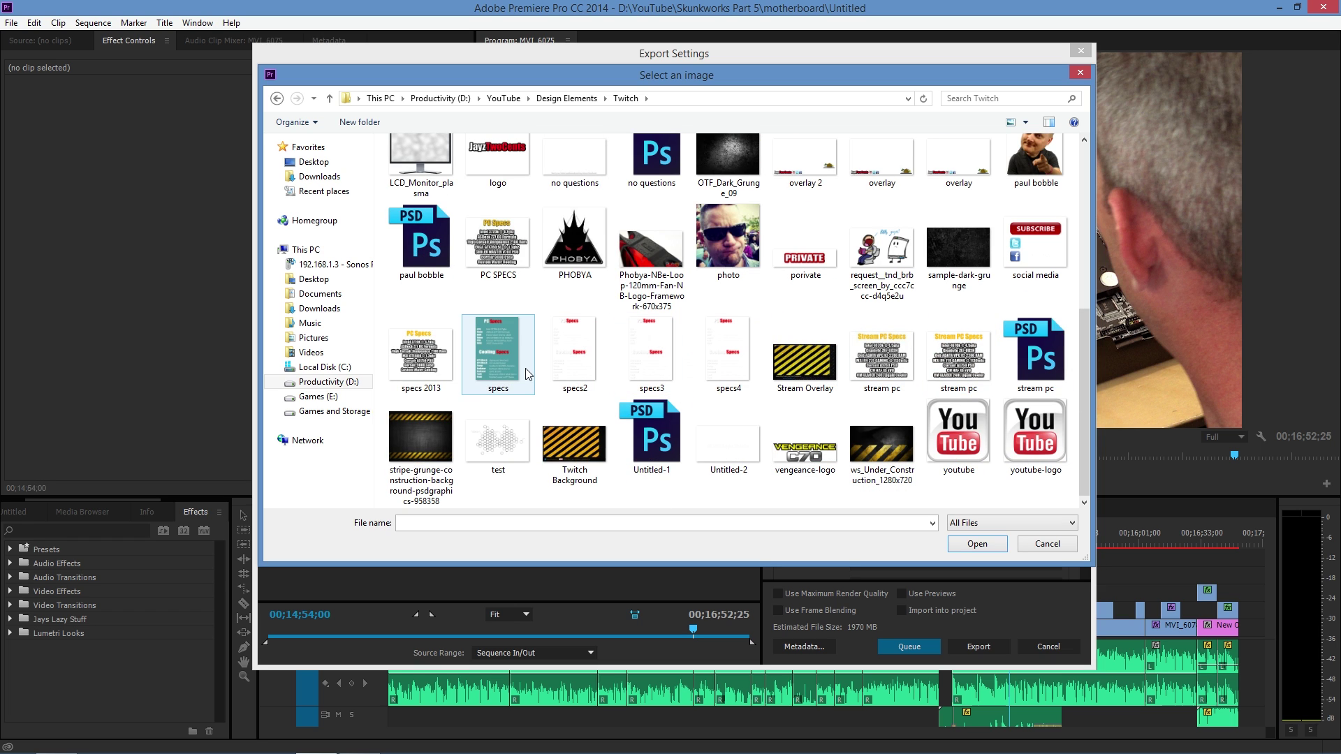
{"action": "double_click", "coordinate": [497, 161]}
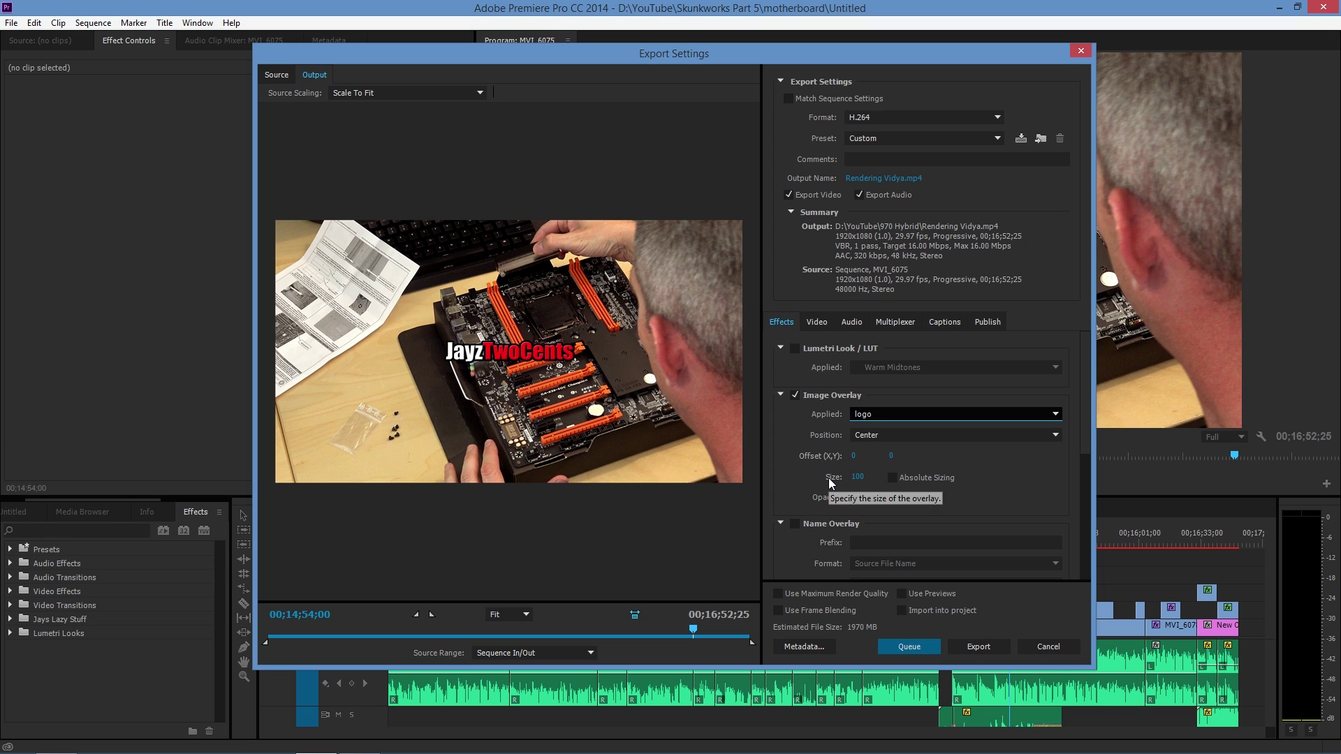
Position the logo overlay at offset -689, 463 with size 76.
{"action": "left_click", "coordinate": [857, 477]}
{"action": "mouse_move", "coordinate": [857, 479]}
{"action": "left_mouse_down"}
{"action": "mouse_move", "coordinate": [946, 472]}
{"action": "mouse_move", "coordinate": [852, 463]}
{"action": "mouse_move", "coordinate": [878, 466]}
{"action": "mouse_move", "coordinate": [851, 476]}
{"action": "left_mouse_up"}
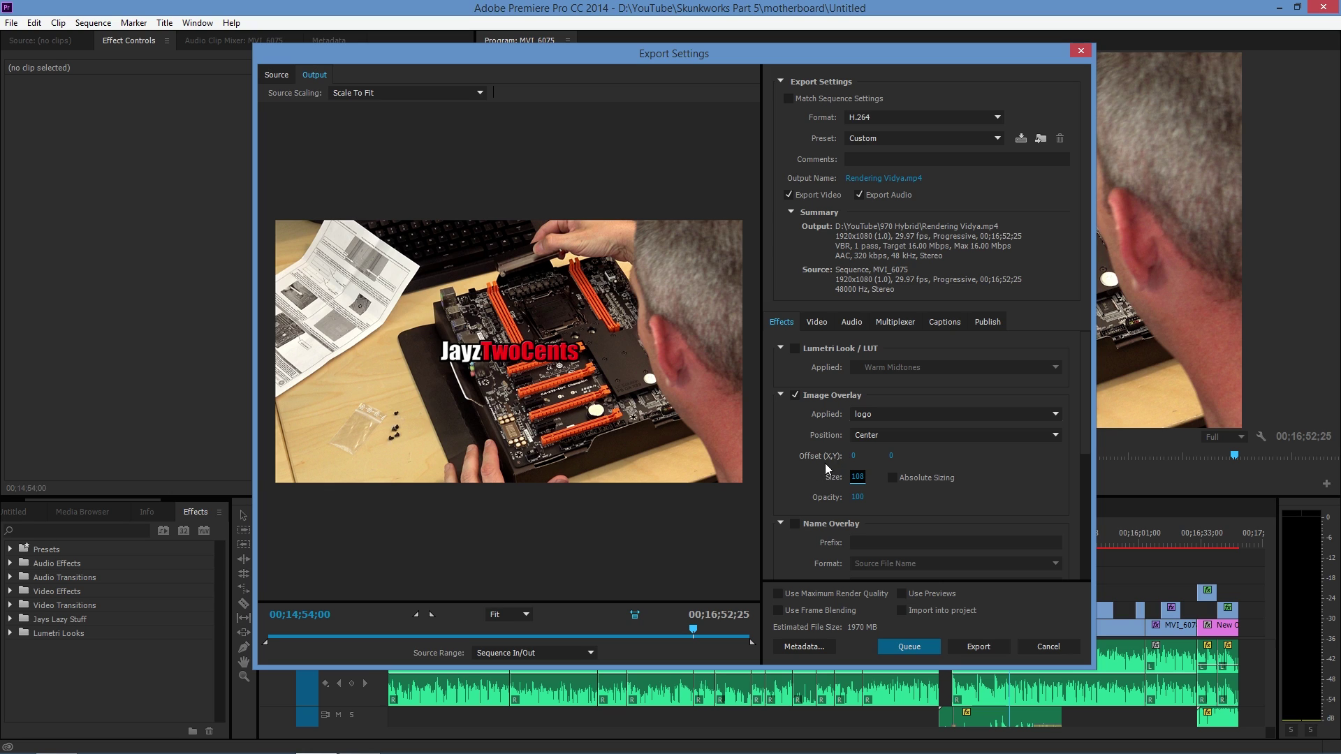
{"action": "left_click_drag", "start_coordinate": [852, 457], "coordinate": [406, 445]}
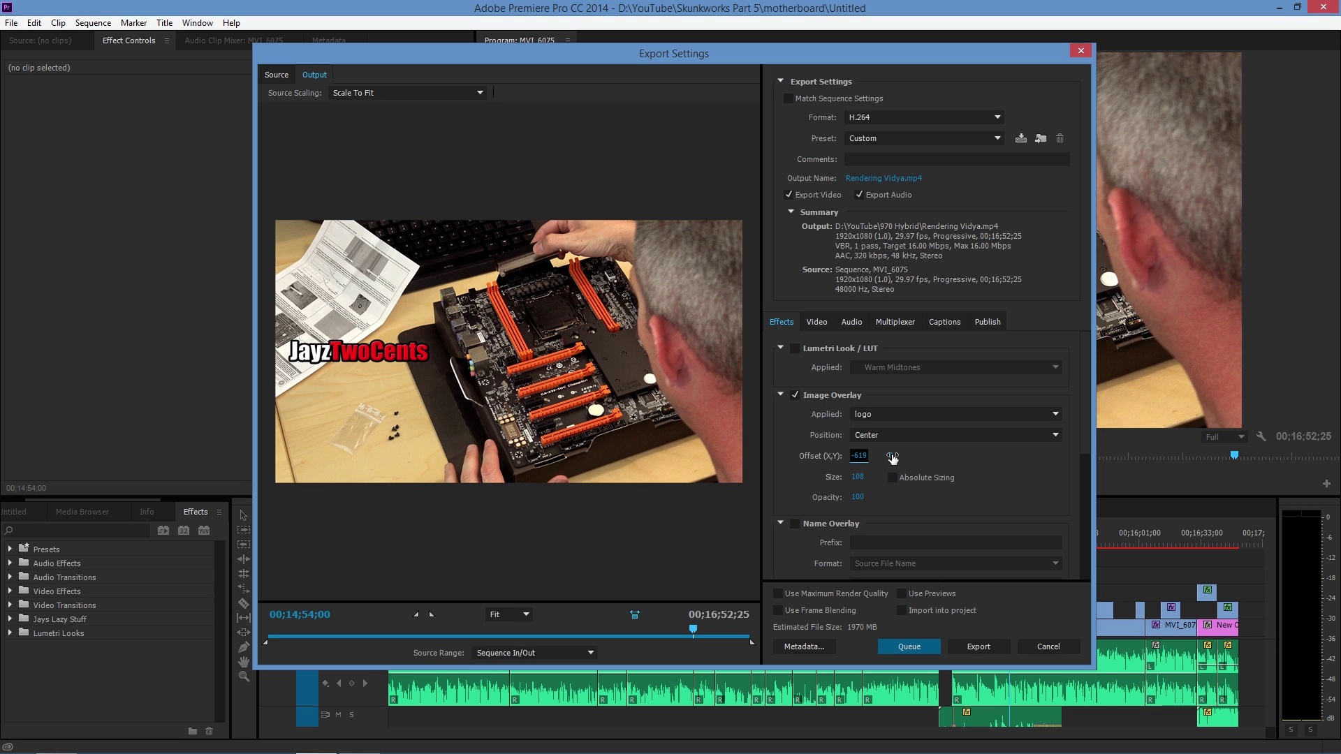
{"action": "left_click_drag", "start_coordinate": [890, 455], "coordinate": [1189, 435]}
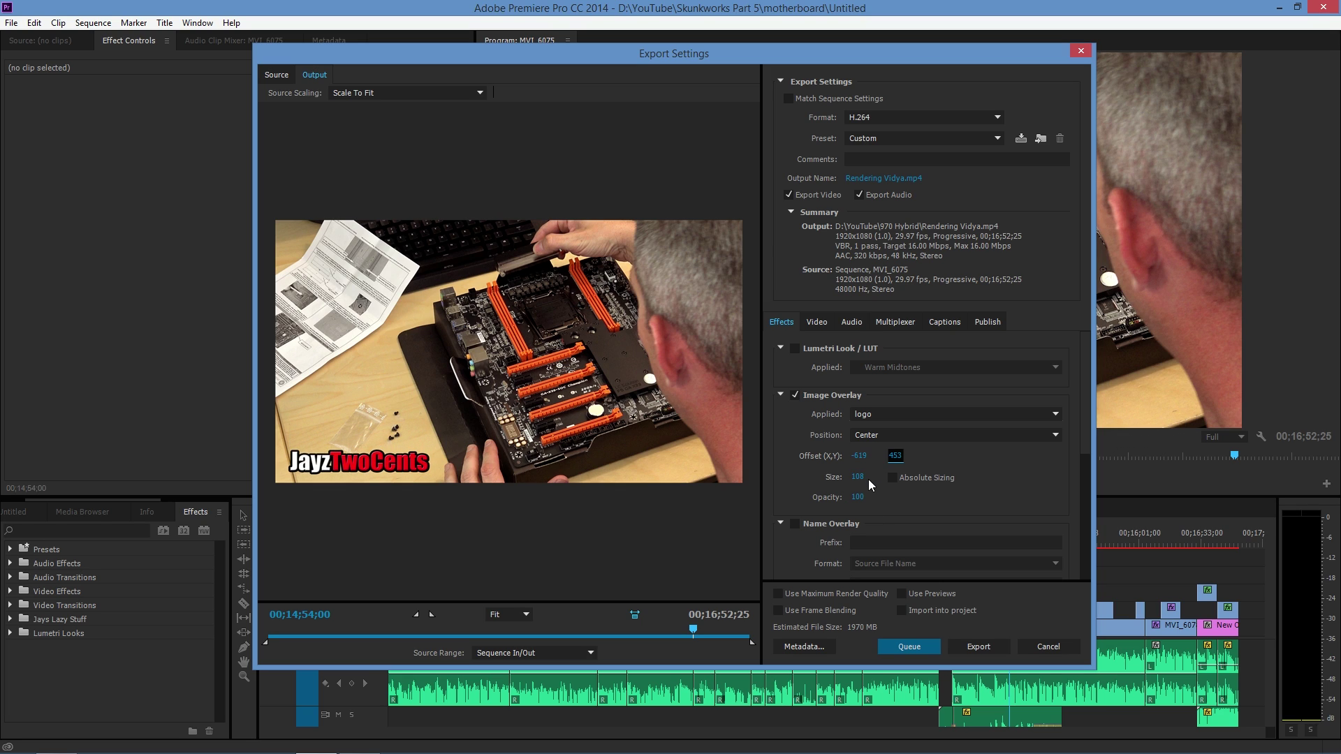
{"action": "left_click_drag", "start_coordinate": [857, 476], "coordinate": [814, 465]}
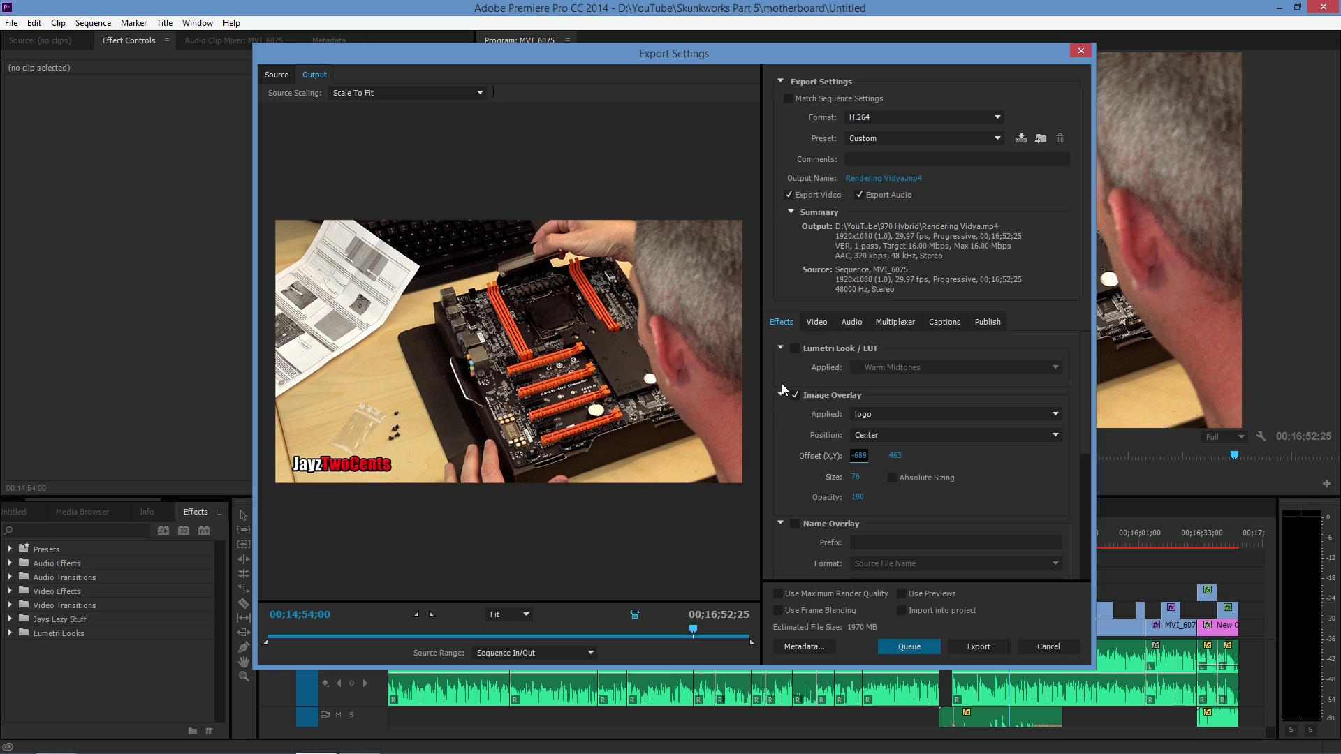
Disable Image Overlay and try Name Overlay with prefix/suffix and Output File Name formats.
{"action": "left_click", "coordinate": [795, 395]}
{"action": "left_click", "coordinate": [795, 523]}
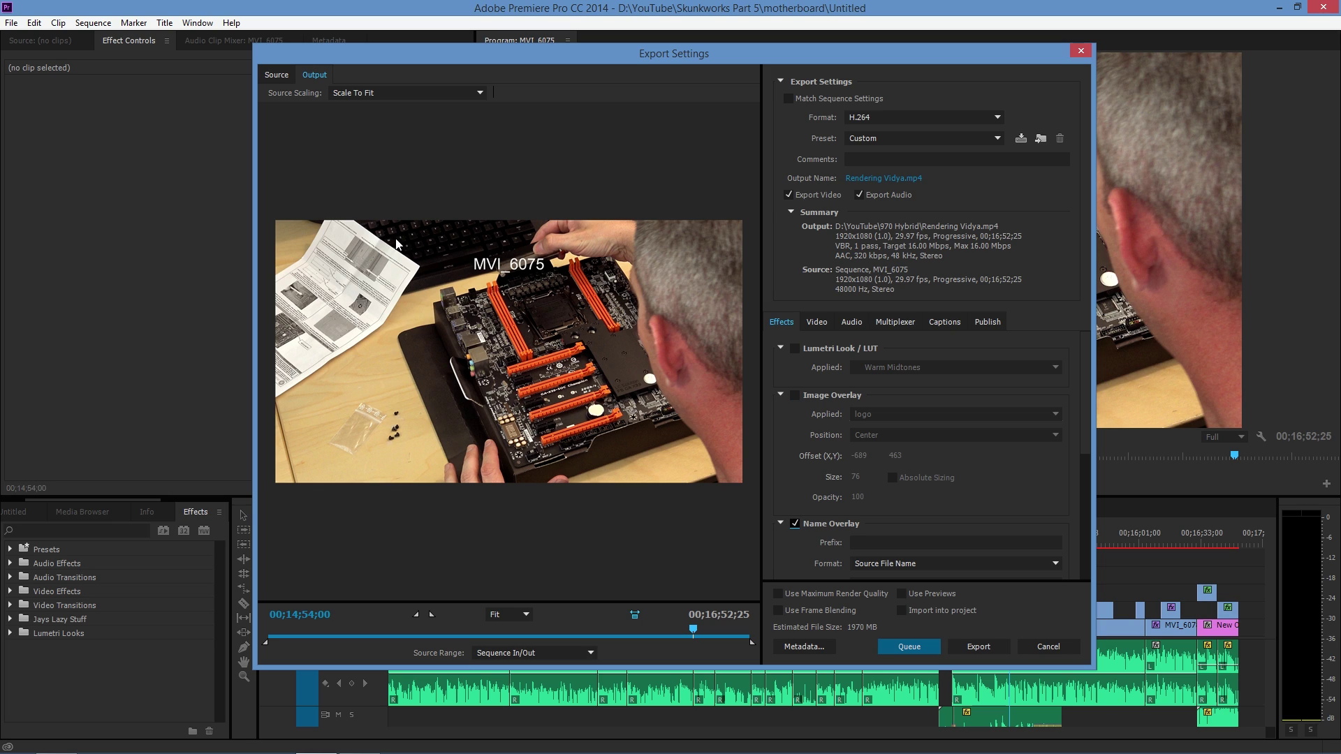
{"action": "left_click", "coordinate": [1004, 562]}
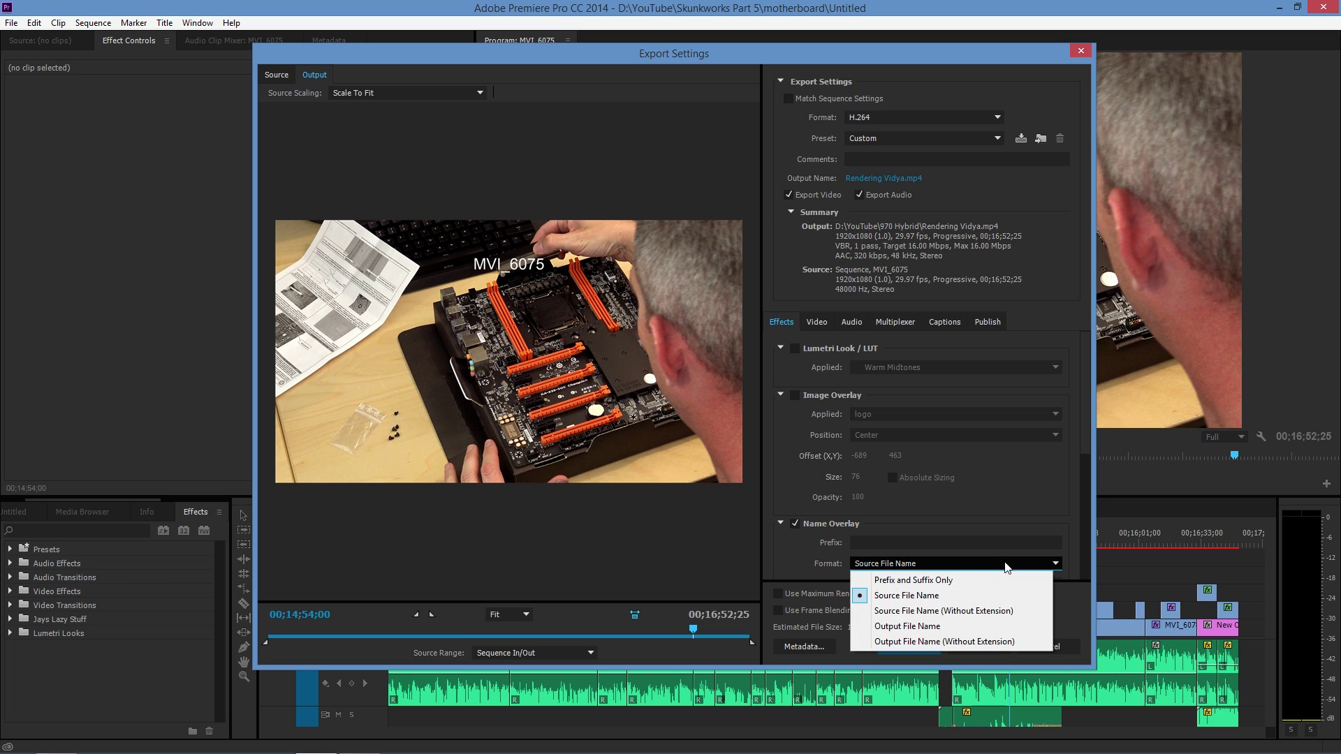
{"action": "left_click", "coordinate": [963, 580]}
{"action": "left_click", "coordinate": [963, 564]}
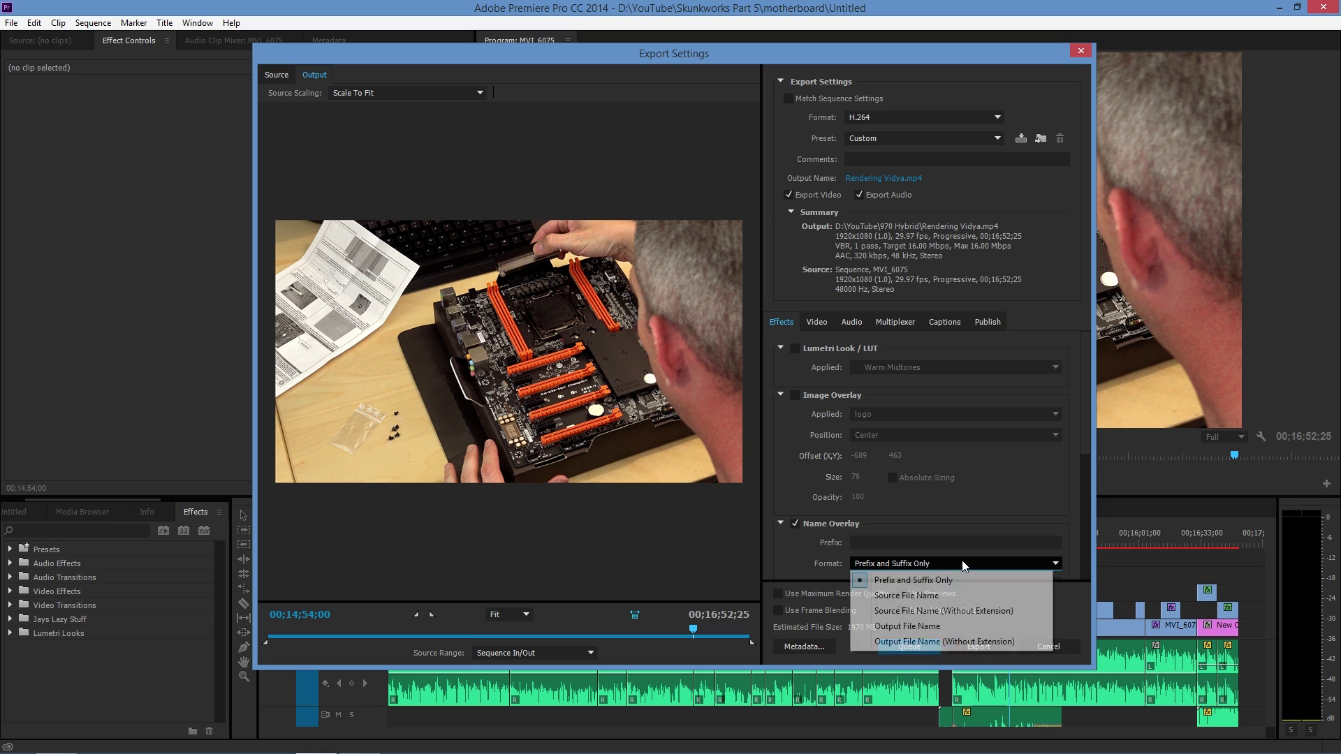
{"action": "left_click", "coordinate": [937, 623]}
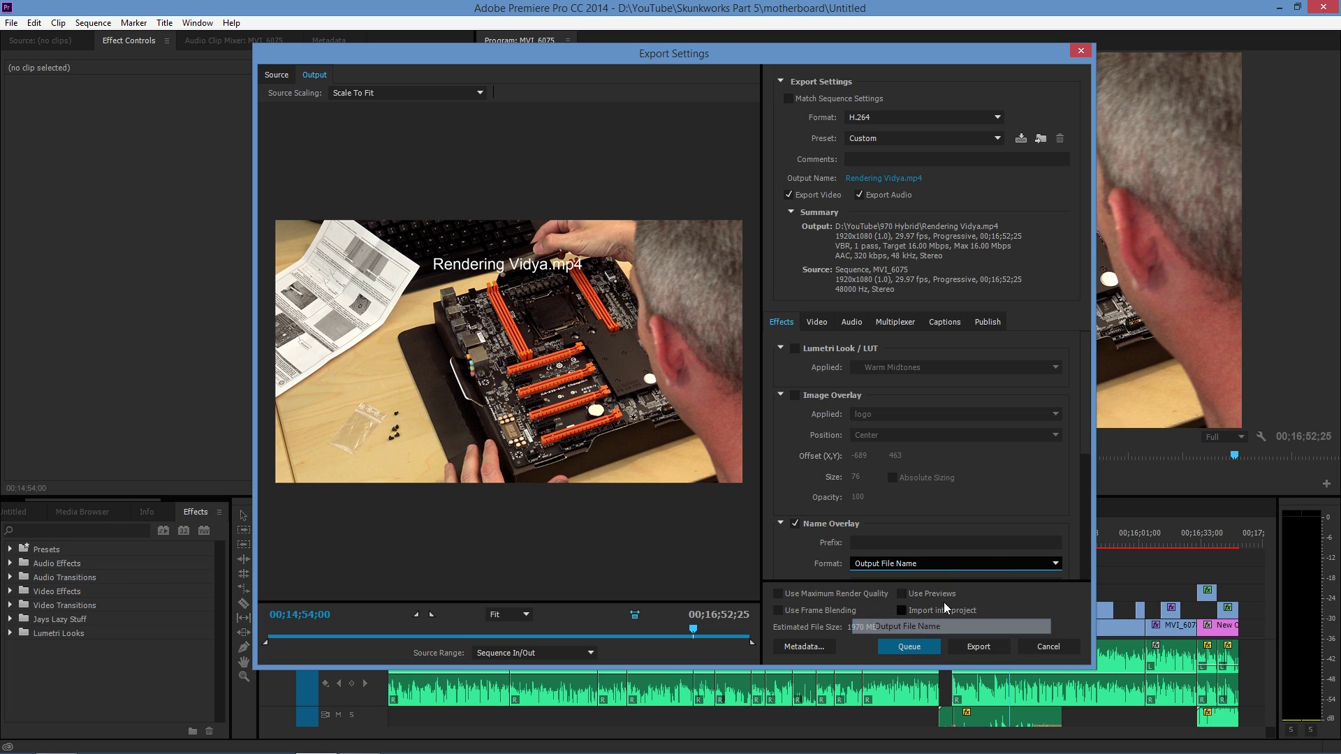
Turn Name Overlay off and show the basic video settings: 1920x1080, 29.97 fps, High profile.
{"action": "left_click", "coordinate": [944, 559]}
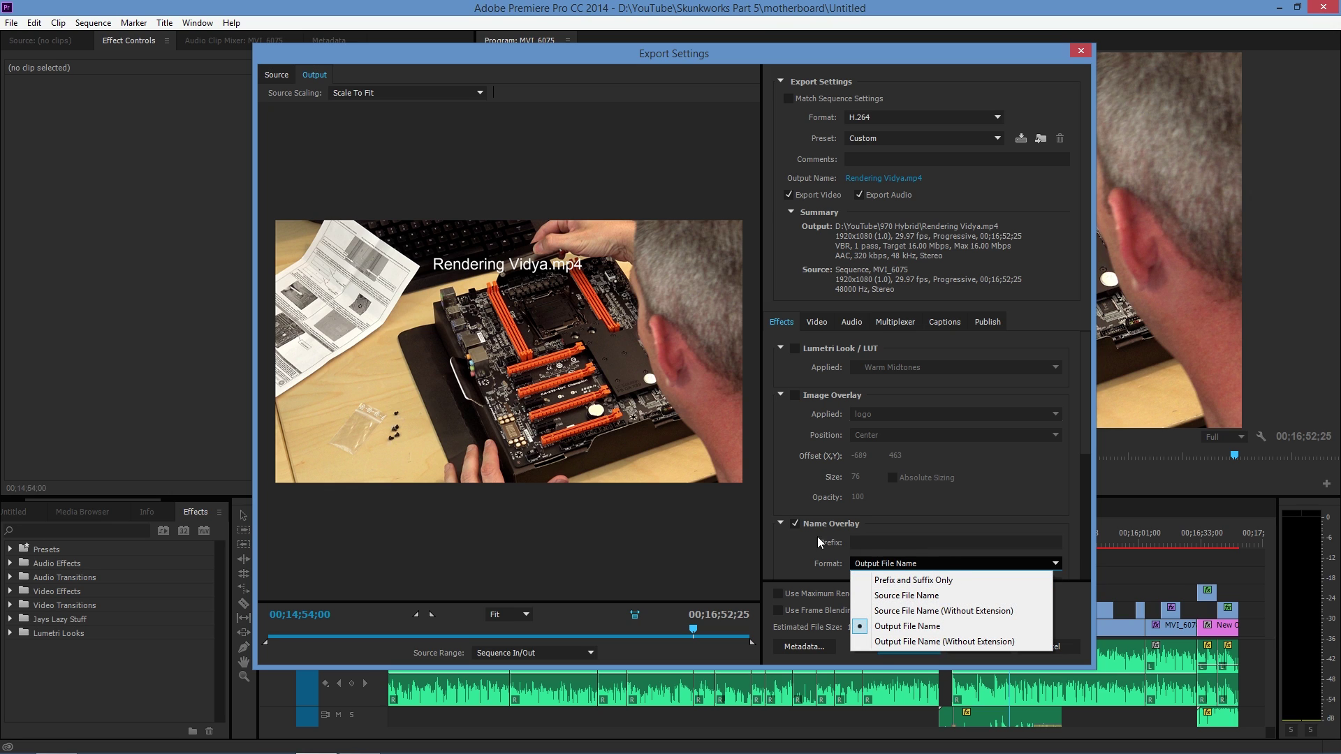
{"action": "left_click", "coordinate": [794, 522]}
{"action": "left_click", "coordinate": [794, 521]}
{"action": "left_click_drag", "start_coordinate": [1084, 441], "coordinate": [1057, 371]}
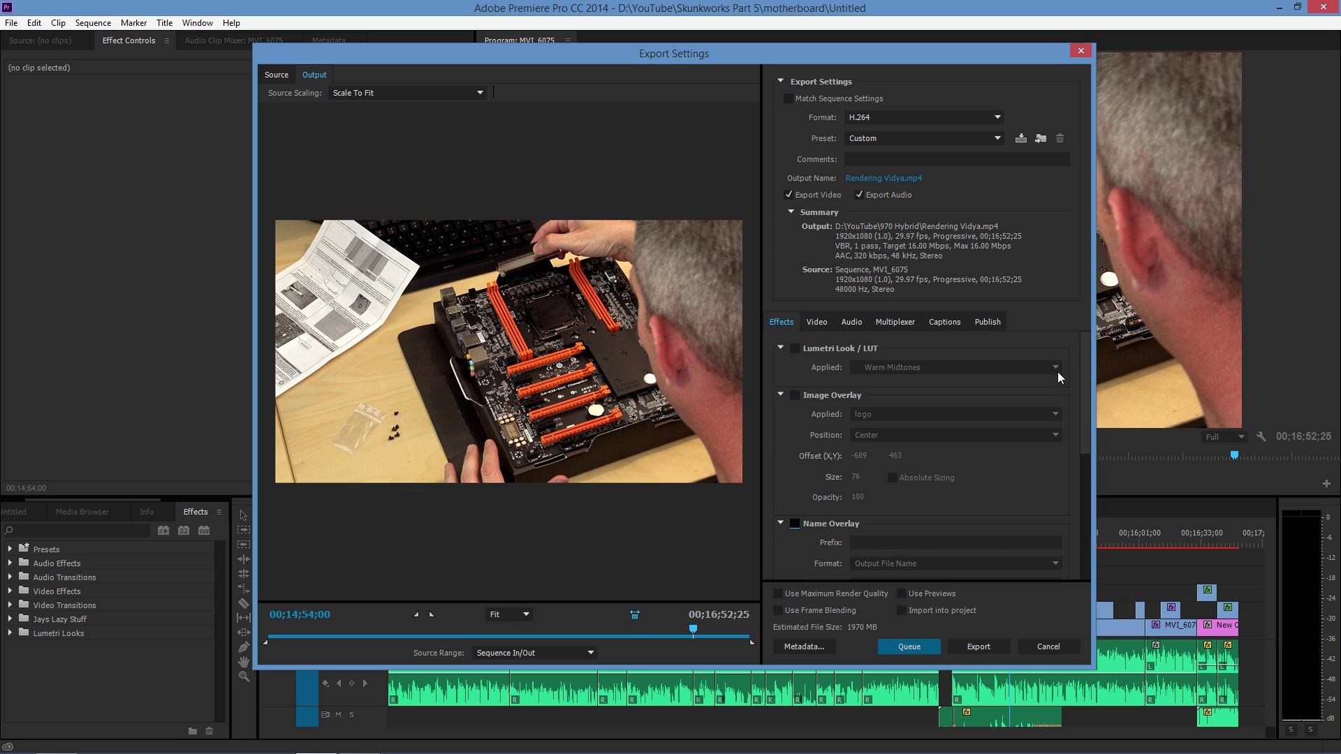
{"action": "left_click", "coordinate": [816, 322]}
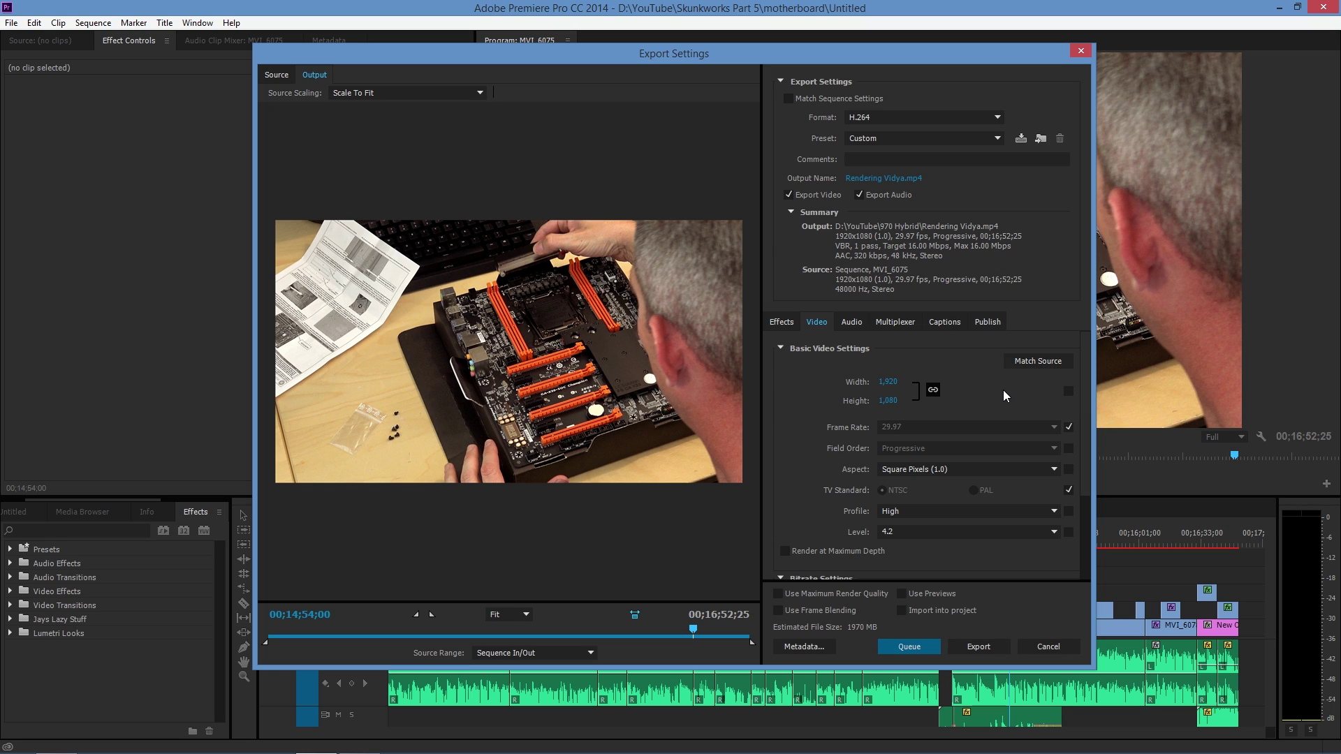
Scroll the Video tab down to reveal Bitrate Settings, currently VBR, 1 pass at 16 Mbps.
{"action": "left_click_drag", "start_coordinate": [1087, 404], "coordinate": [1084, 482]}
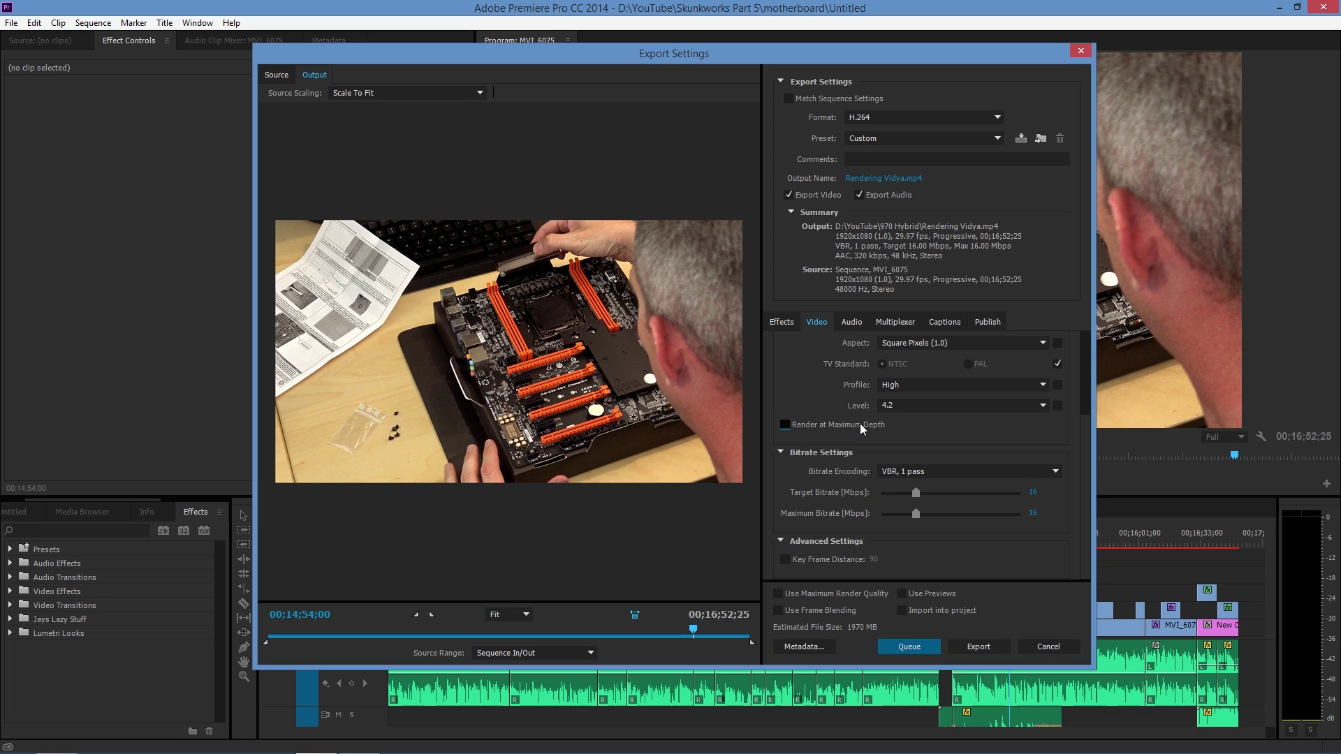
Keep Bitrate Encoding set to VBR, 1 pass.
{"action": "left_click", "coordinate": [916, 476]}
{"action": "left_click", "coordinate": [915, 473]}
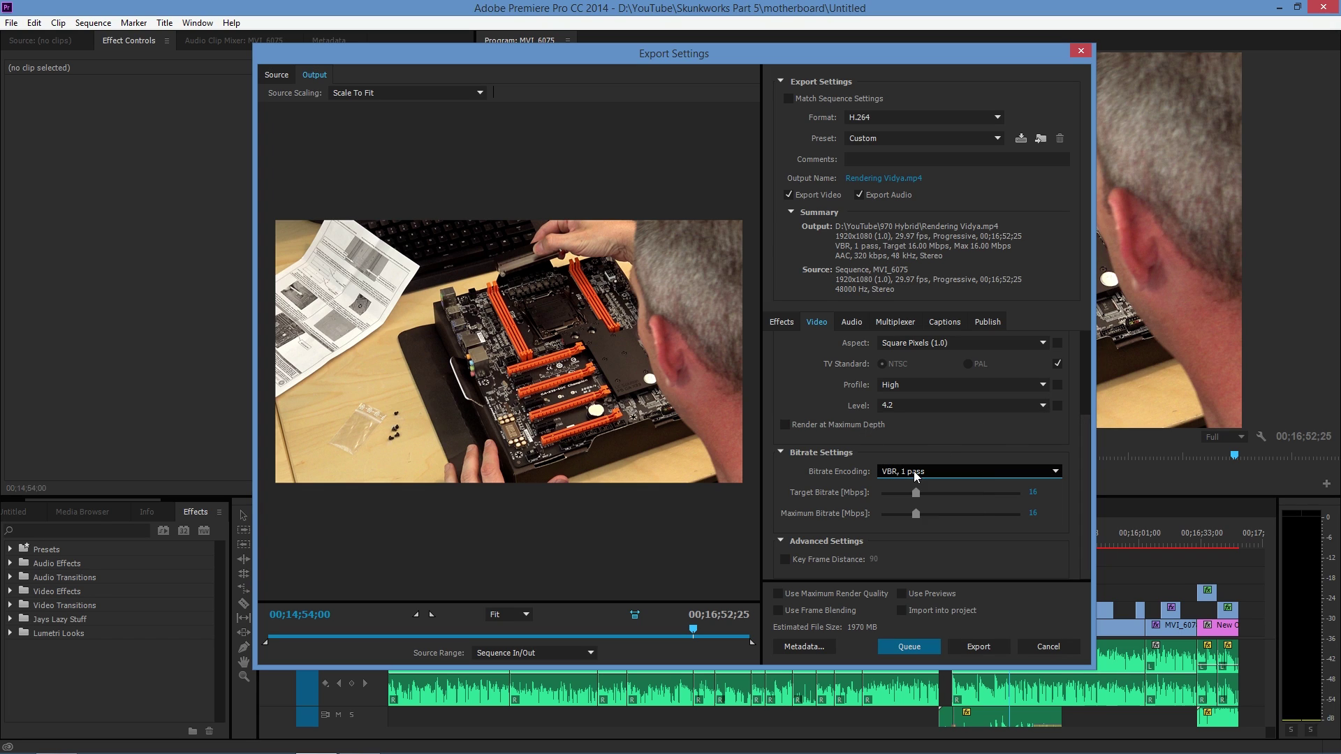
{"action": "left_click", "coordinate": [900, 472]}
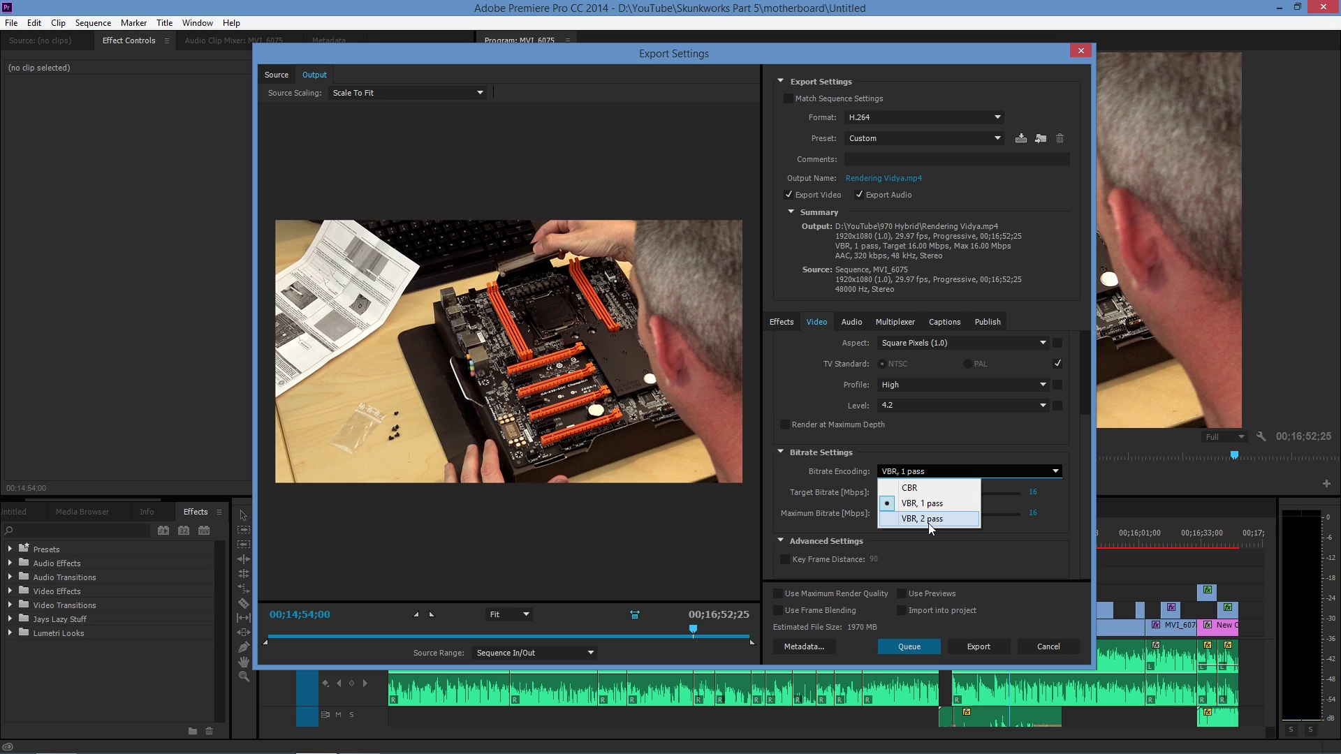
{"action": "left_click", "coordinate": [928, 504]}
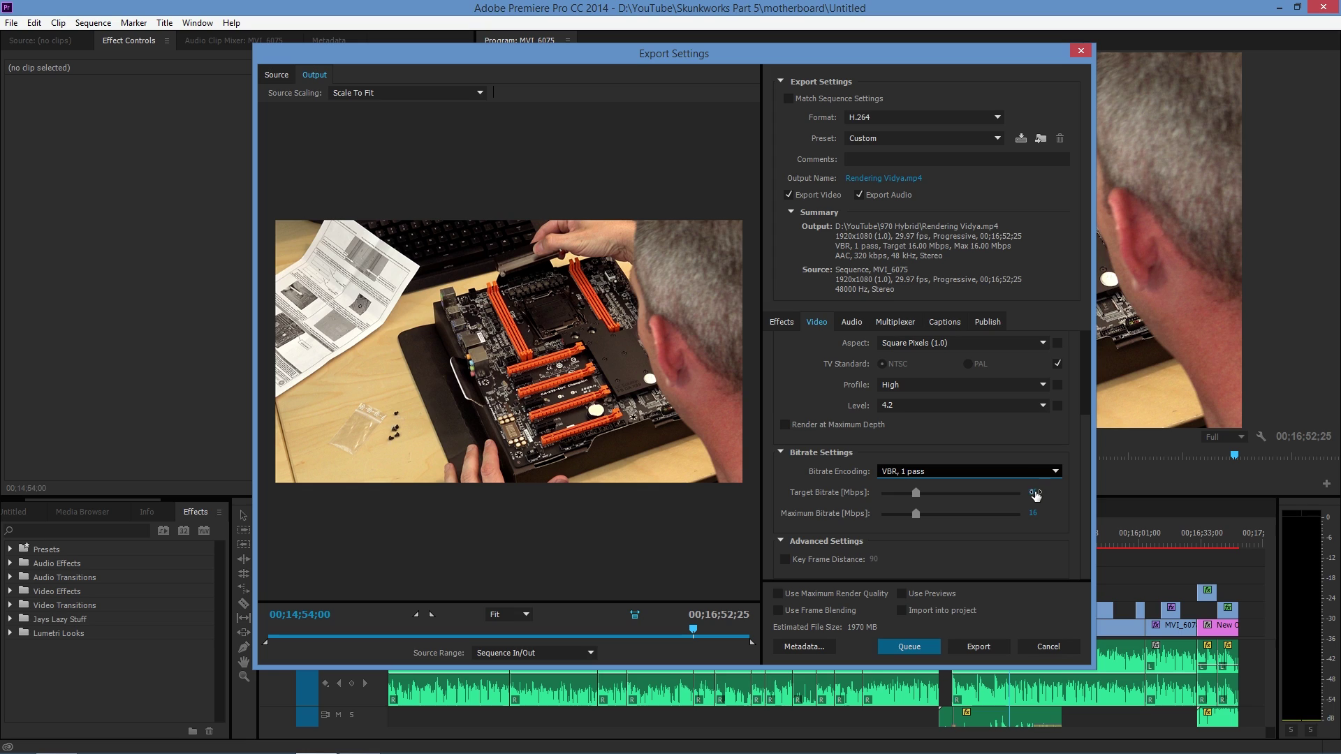
Try a 14 Mbps target bitrate, leaving the maximum bitrate at 16 Mbps.
{"action": "left_click", "coordinate": [1036, 492]}
{"action": "type", "text": "14"}
{"action": "key", "text": "Return"}
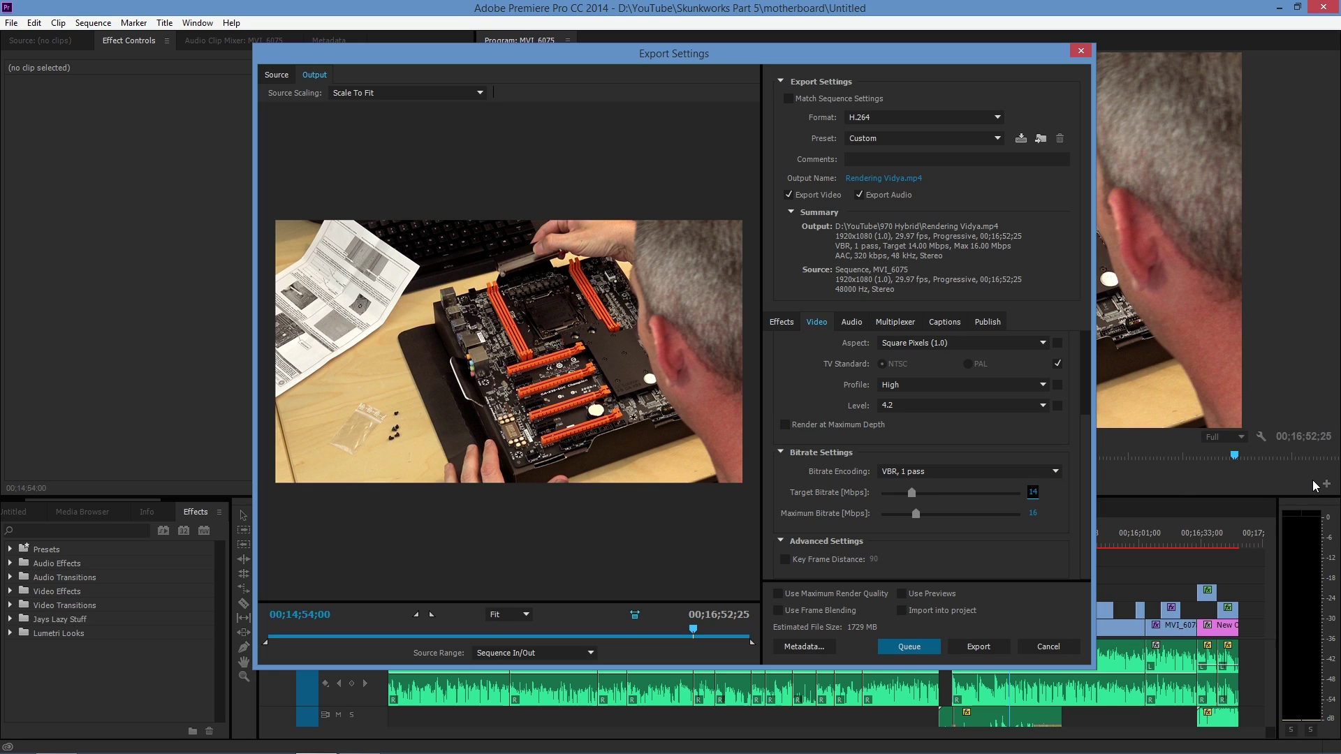
{"action": "left_click", "coordinate": [1034, 514]}
{"action": "key", "text": "Return"}
Set both the target and maximum bitrate to 10 Mbps.
{"action": "left_click", "coordinate": [1033, 492]}
{"action": "type", "text": "10"}
{"action": "key", "text": "Return"}
{"action": "left_click", "coordinate": [1033, 513]}
{"action": "type", "text": "10"}
{"action": "key", "text": "Return"}
Check Use Maximum Render Quality and Use Previews for the export.
{"action": "left_click", "coordinate": [823, 592]}
{"action": "left_click", "coordinate": [902, 595]}
Settle the target bitrate at 14 Mbps after trying 20 and 10, and set maximum to 16 Mbps.
{"action": "left_click", "coordinate": [1032, 493]}
{"action": "type", "text": "20"}
{"action": "key", "text": "Return"}
{"action": "left_click", "coordinate": [1032, 492]}
{"action": "type", "text": "10"}
{"action": "key", "text": "Return"}
{"action": "type", "text": "14"}
{"action": "key", "text": "Return"}
{"action": "left_click", "coordinate": [1030, 515]}
{"action": "type", "text": "16"}
{"action": "key", "text": "Return"}
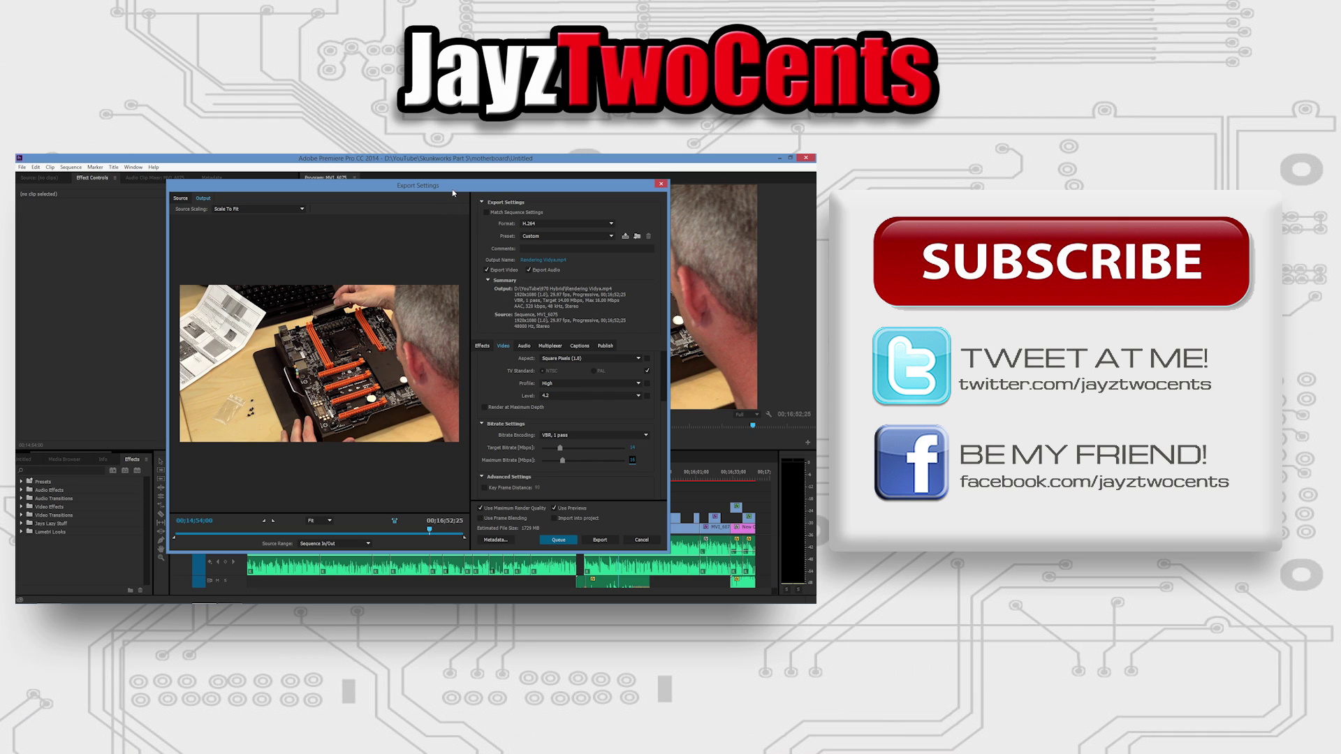
{"action": "left_click_drag", "start_coordinate": [452, 193], "coordinate": [450, 187]}
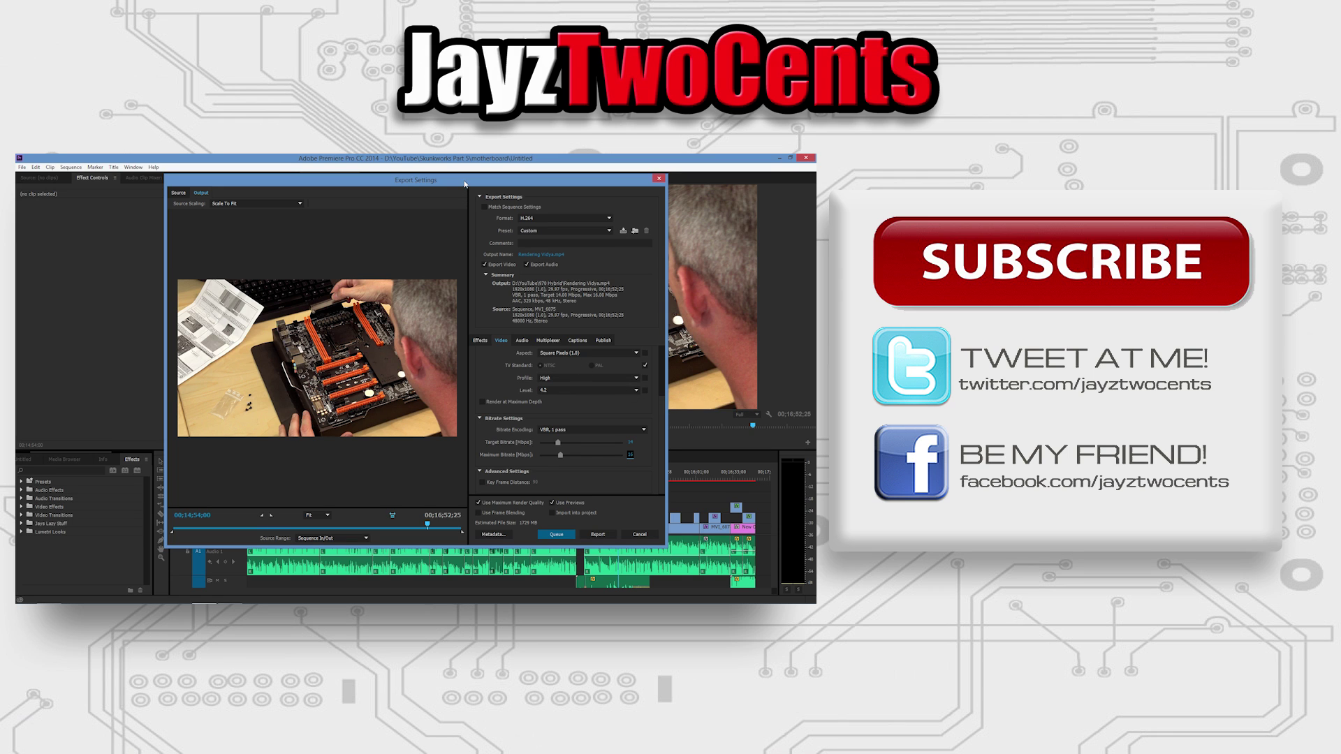
{"action": "left_click_drag", "start_coordinate": [465, 183], "coordinate": [497, 192]}
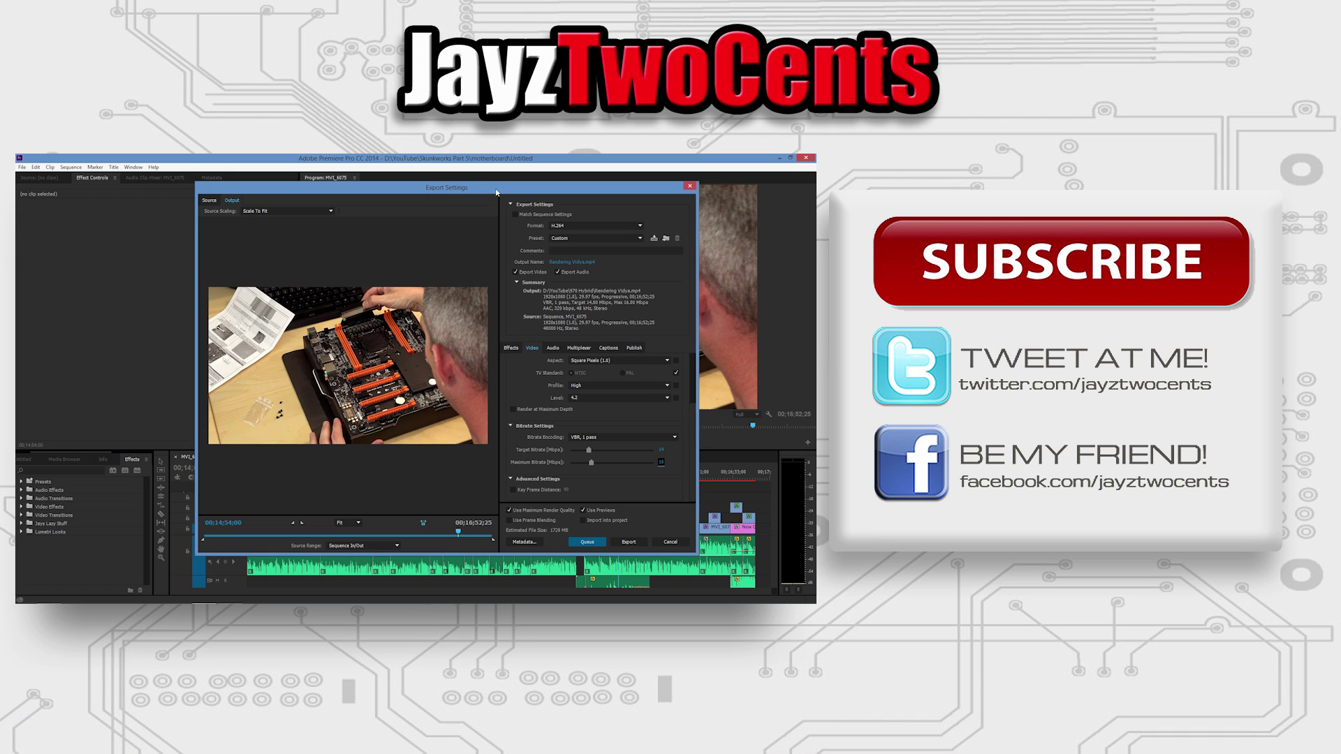